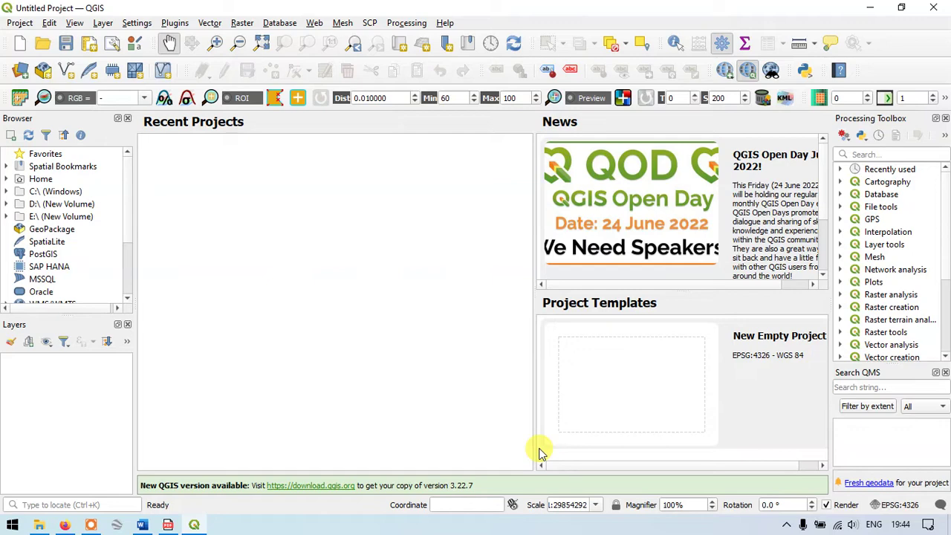
Step: Start a blank QGIS project from the New Empty Project template
double_click(621, 401)
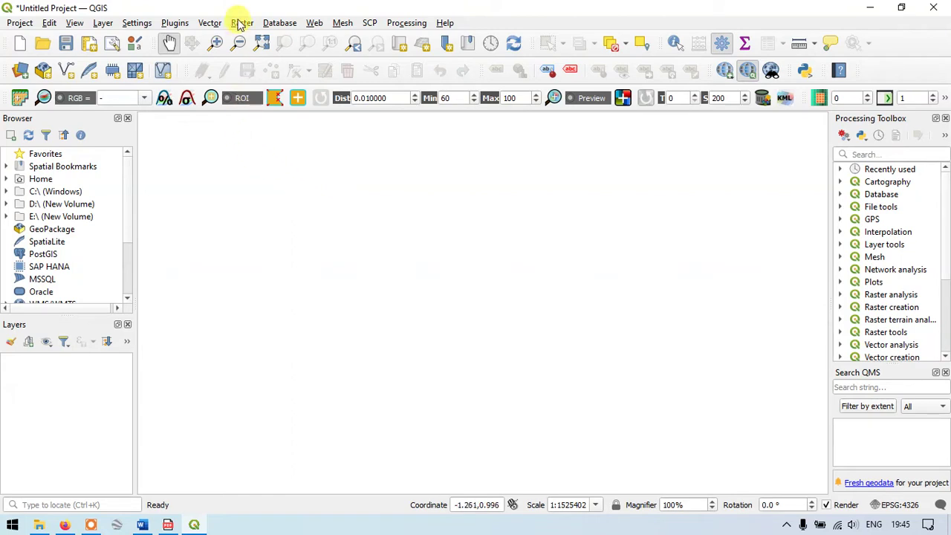
Step: Add the n12_e078_1arc_v3.tif elevation raster to the map as a new layer
left_click(102, 23)
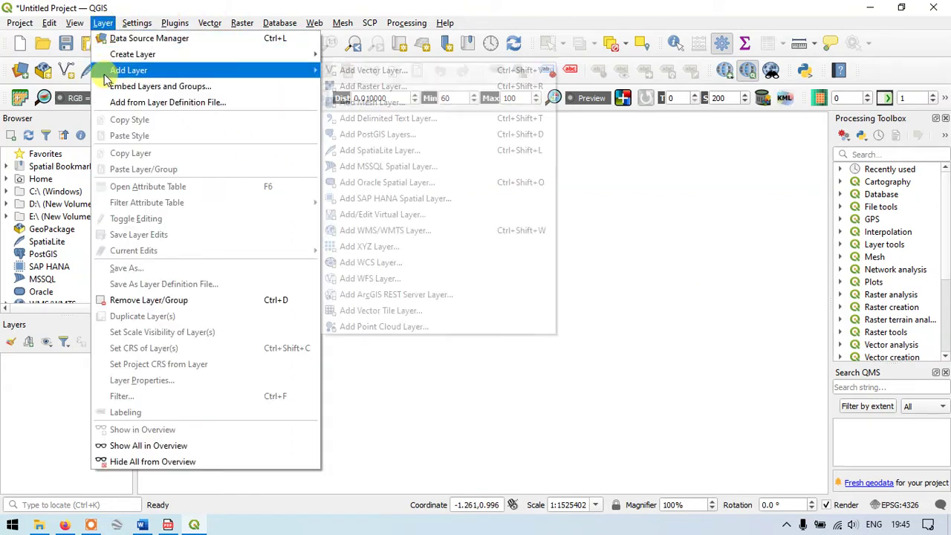
left_click(349, 86)
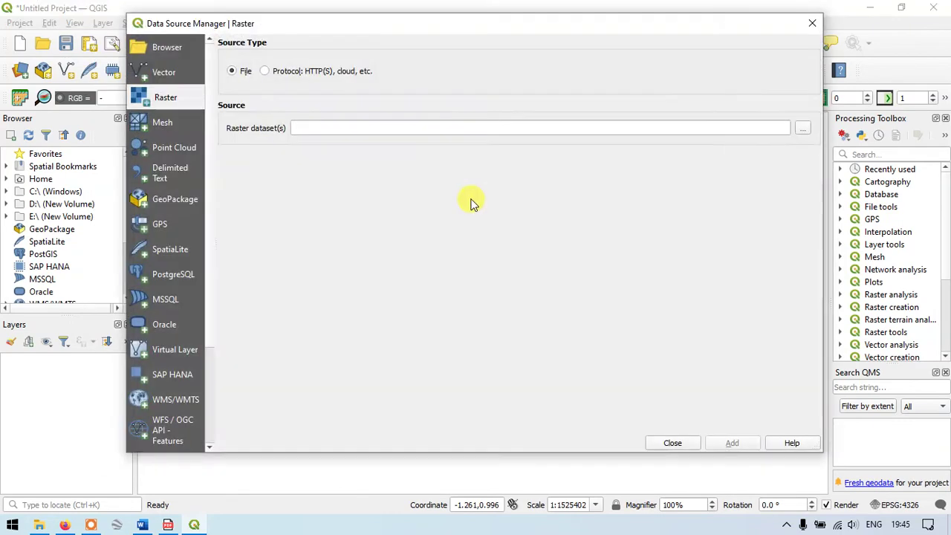
left_click(800, 130)
left_click(289, 148)
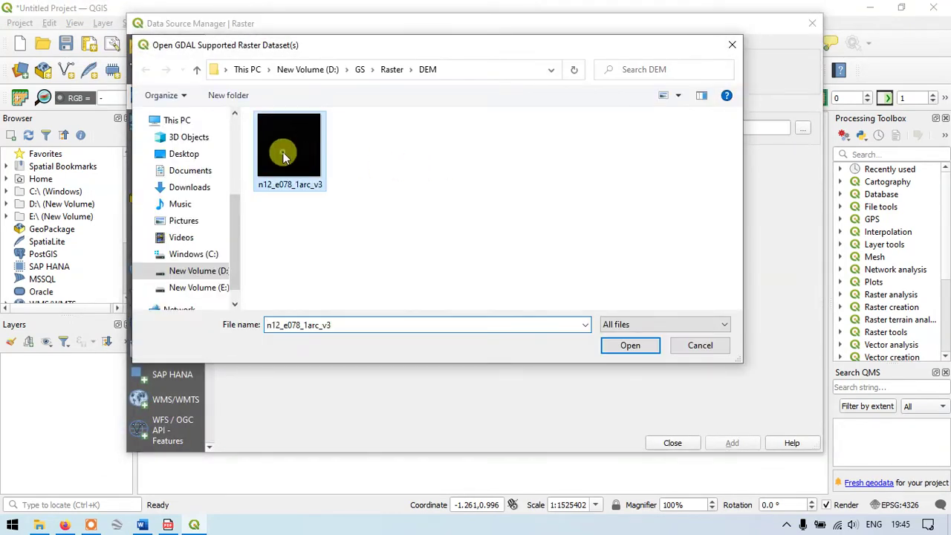
left_click(620, 353)
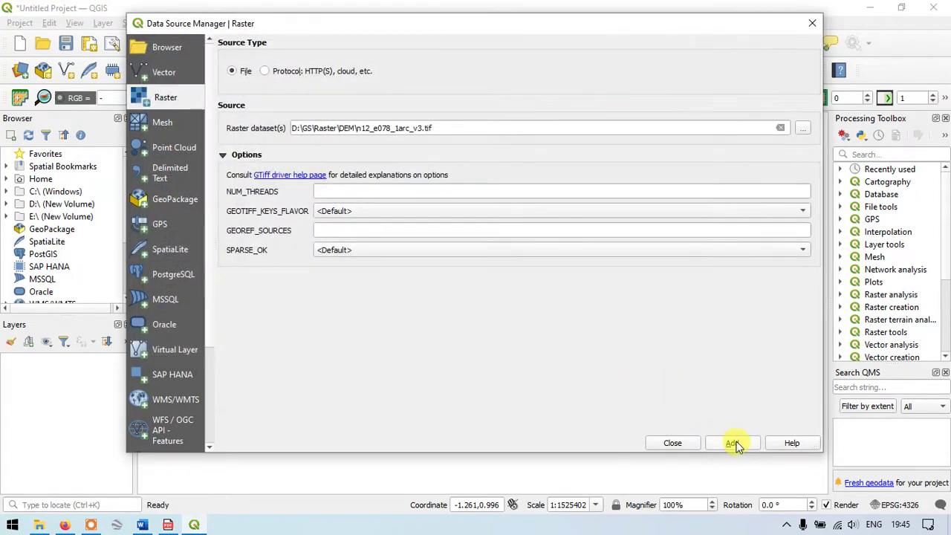
left_click(731, 443)
left_click(812, 23)
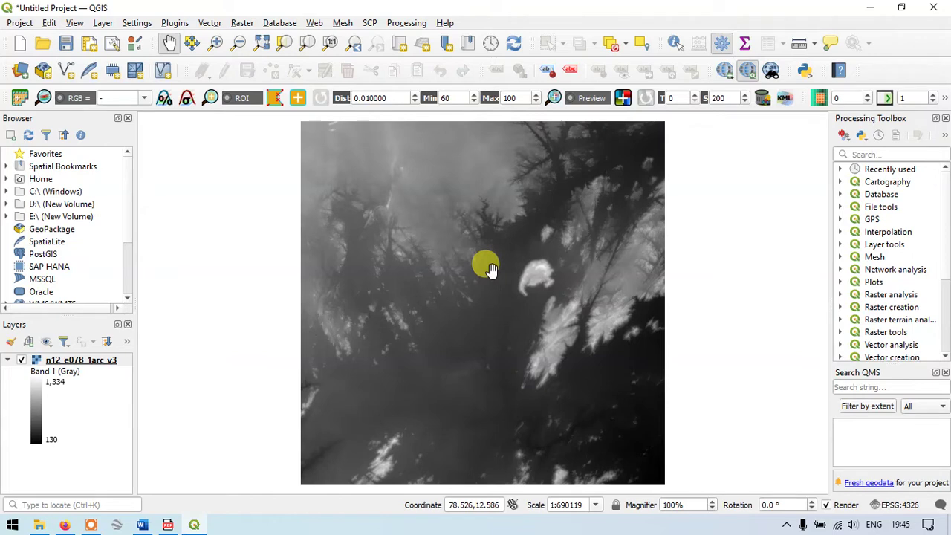
Step: Open the TRI tool with n12_e078_1arc_v3.tif as input and a temporary output file
left_click(241, 24)
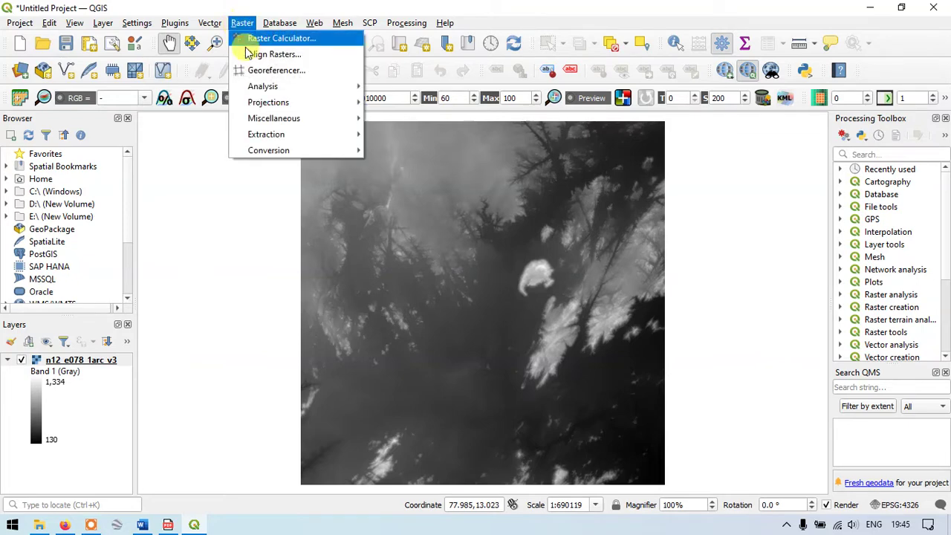
mouse_move(256, 88)
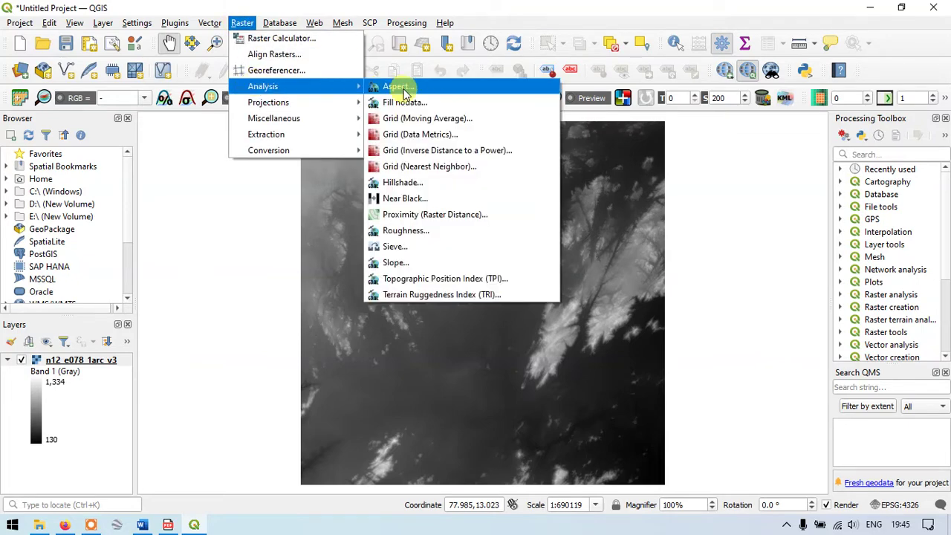
left_click(430, 297)
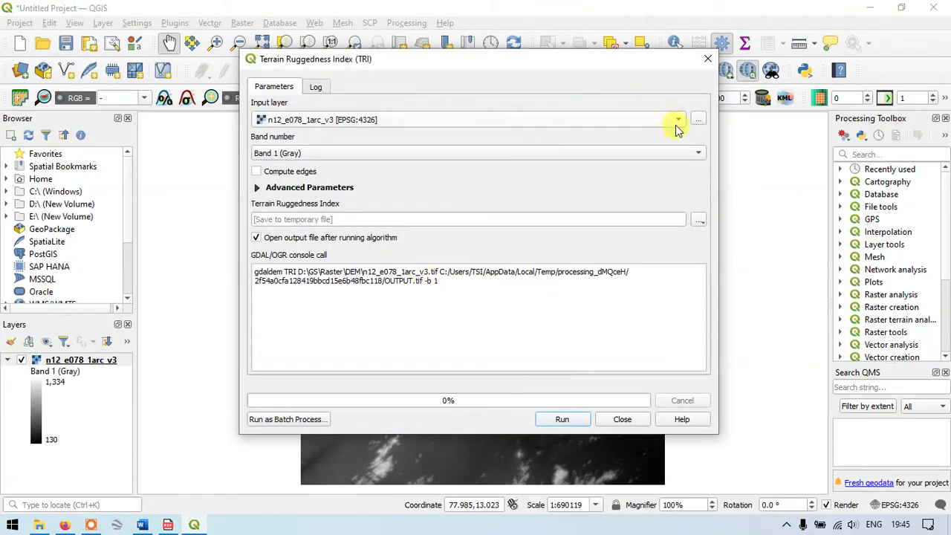
left_click(699, 121)
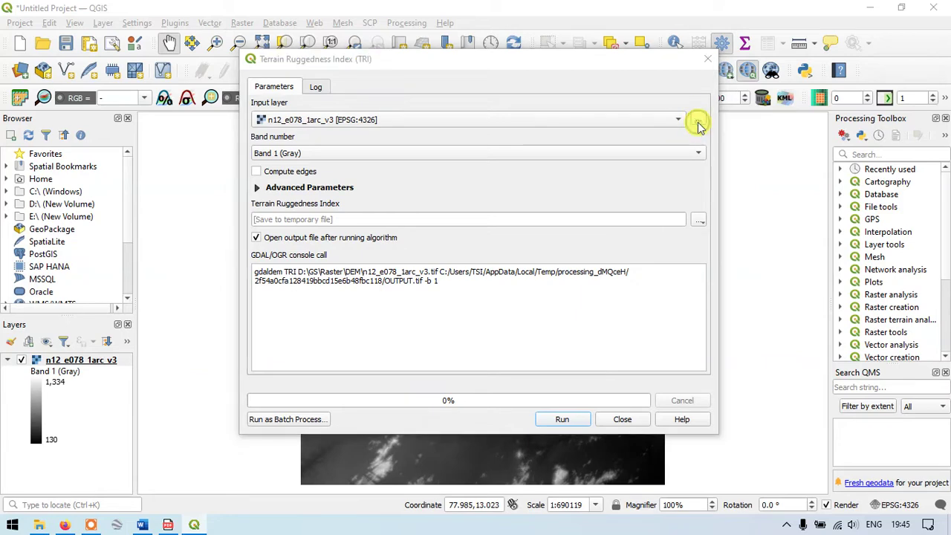
left_click(412, 186)
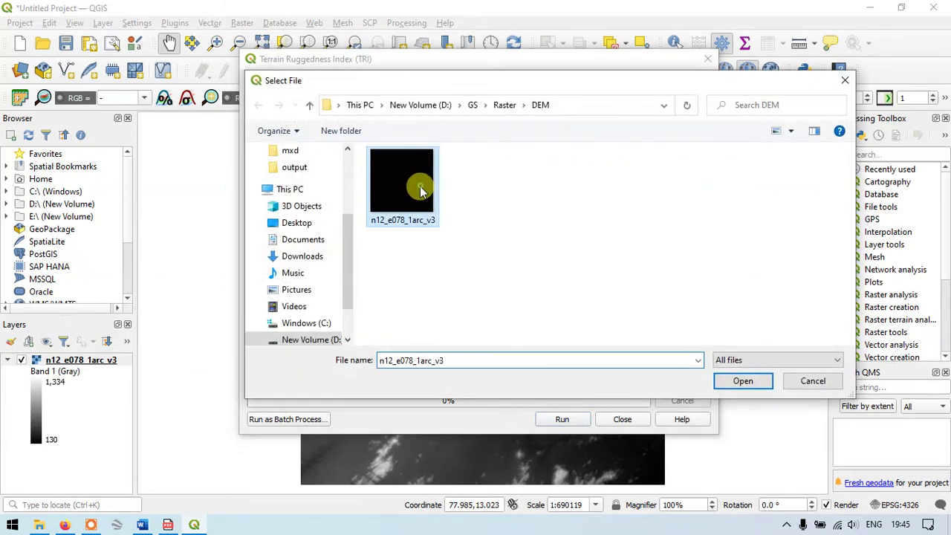
left_click(743, 382)
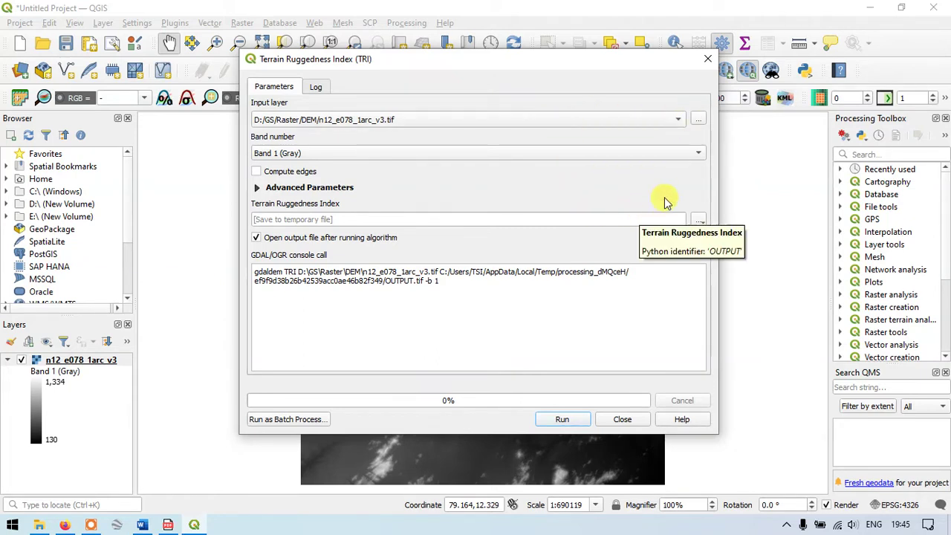
left_click(699, 221)
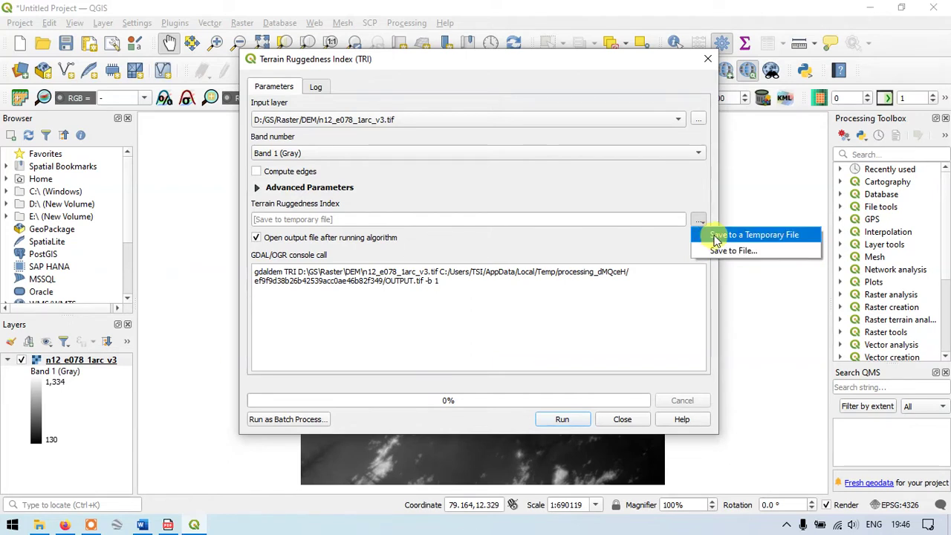
left_click(702, 235)
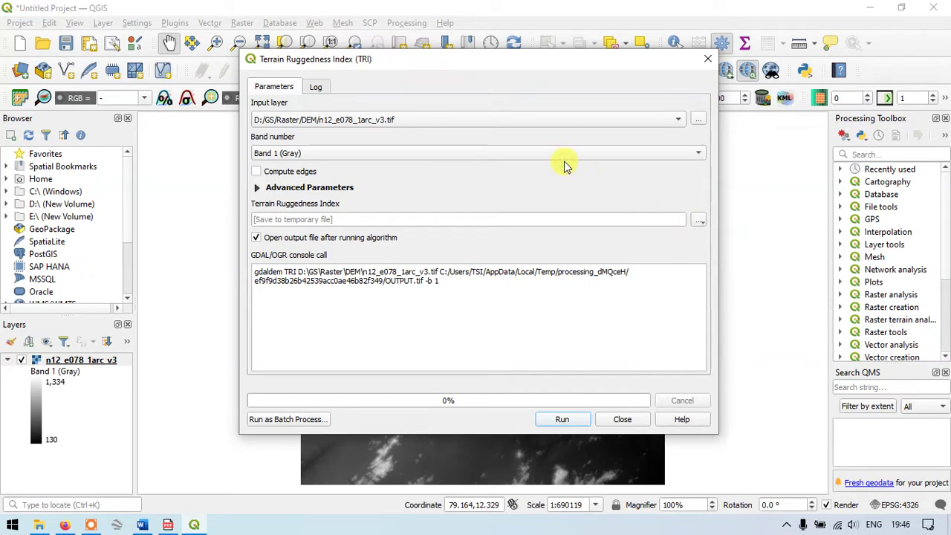
Step: Run the TRI calculation and expand the new layer's 0 to 159.79 legend
left_click(570, 420)
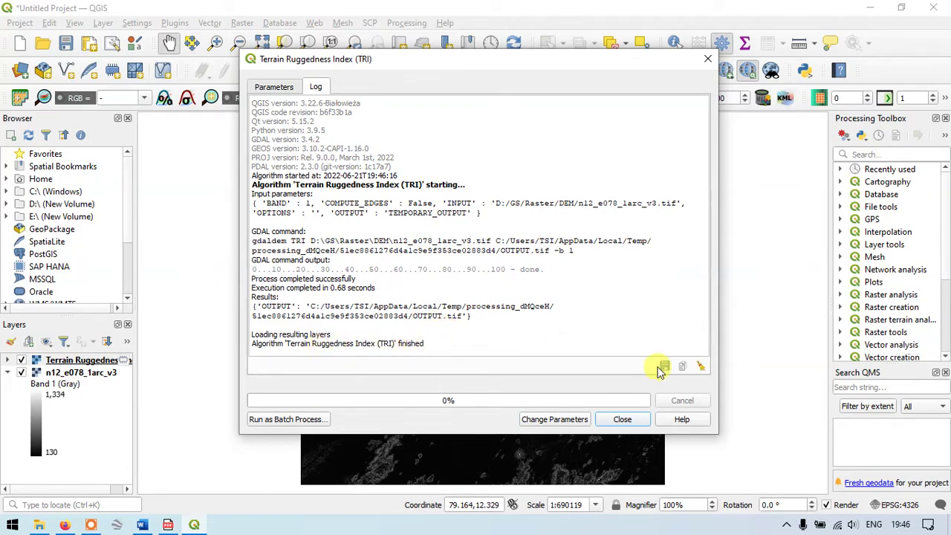
left_click(622, 421)
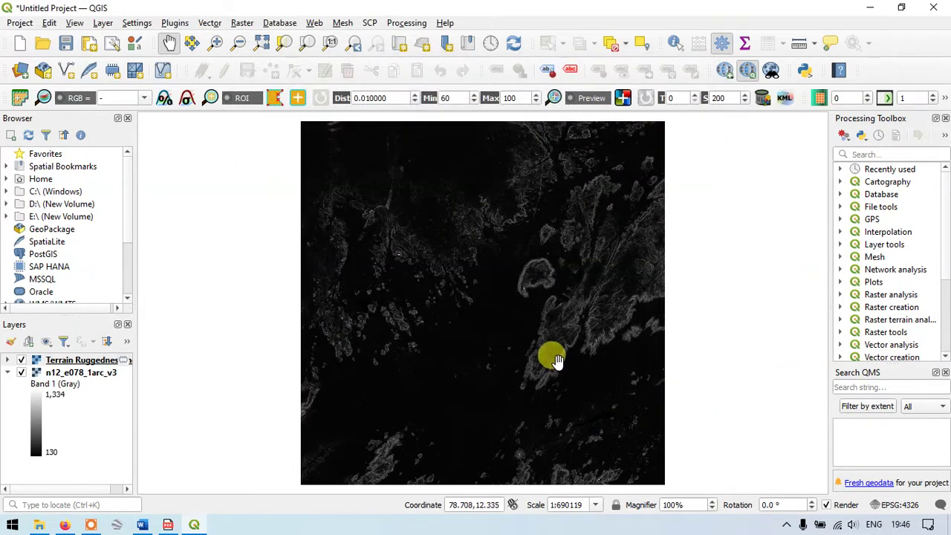
scroll(558, 361, "up", 1)
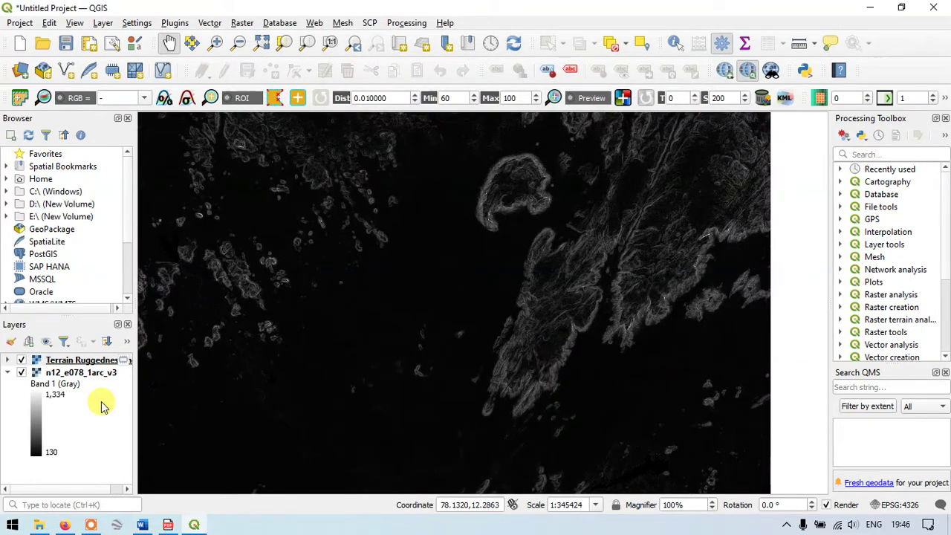
left_click(9, 373)
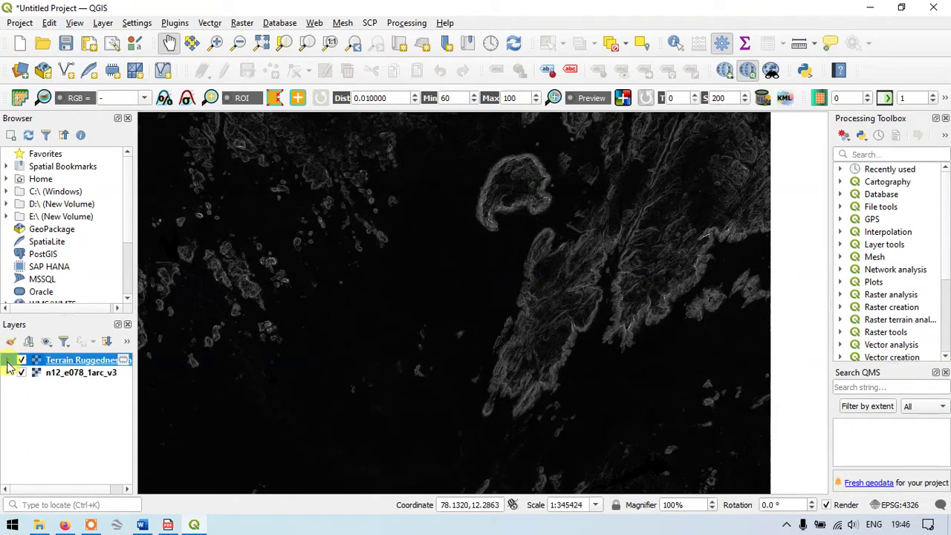
left_click(7, 359)
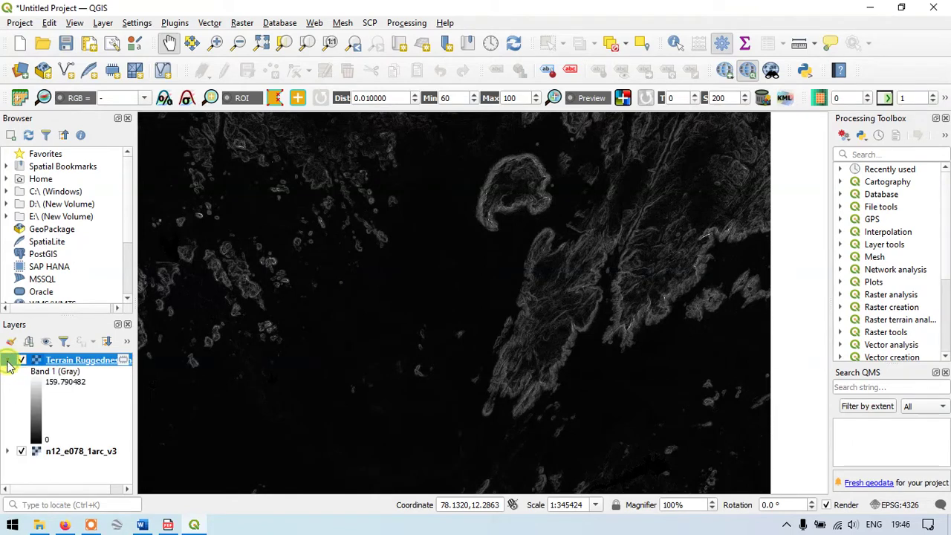
right_click(74, 361)
Step: Switch the ruggedness layer's rendering to Singleband pseudocolor
left_click(112, 357)
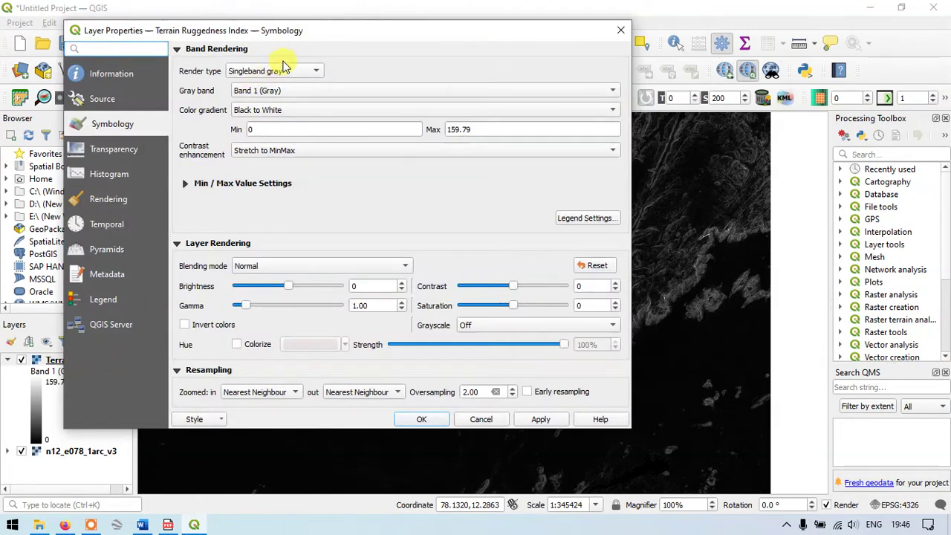
left_click(282, 69)
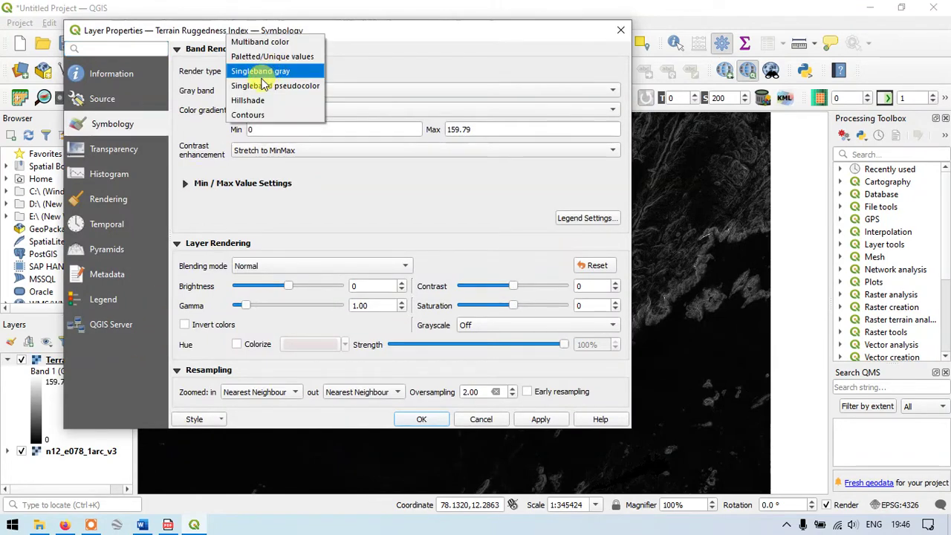
left_click(262, 87)
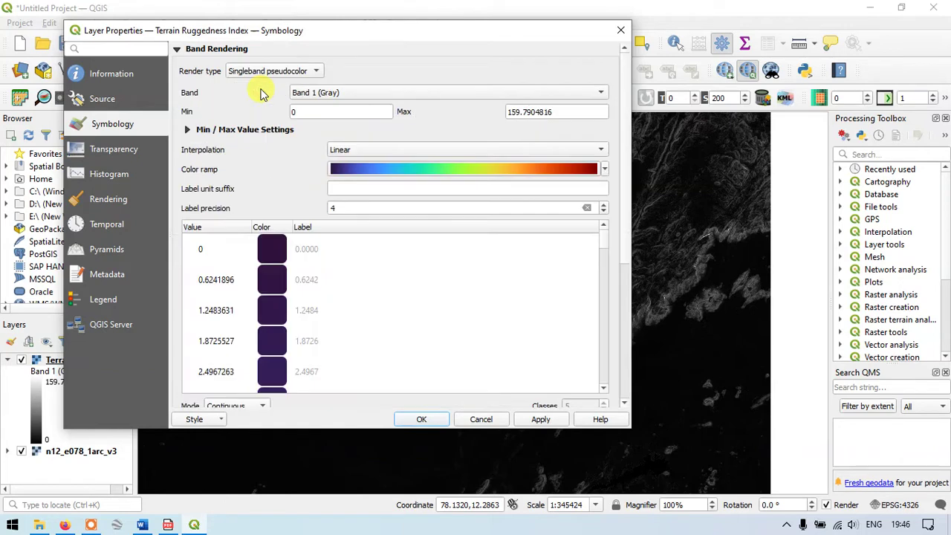
Step: Apply the Turbo colour ramp with Discrete interpolation
left_click(341, 172)
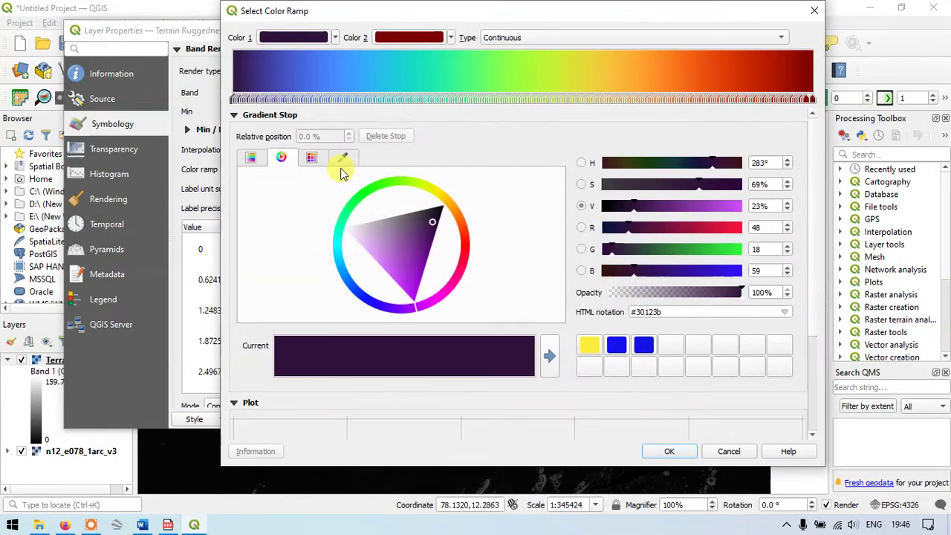
left_click(814, 10)
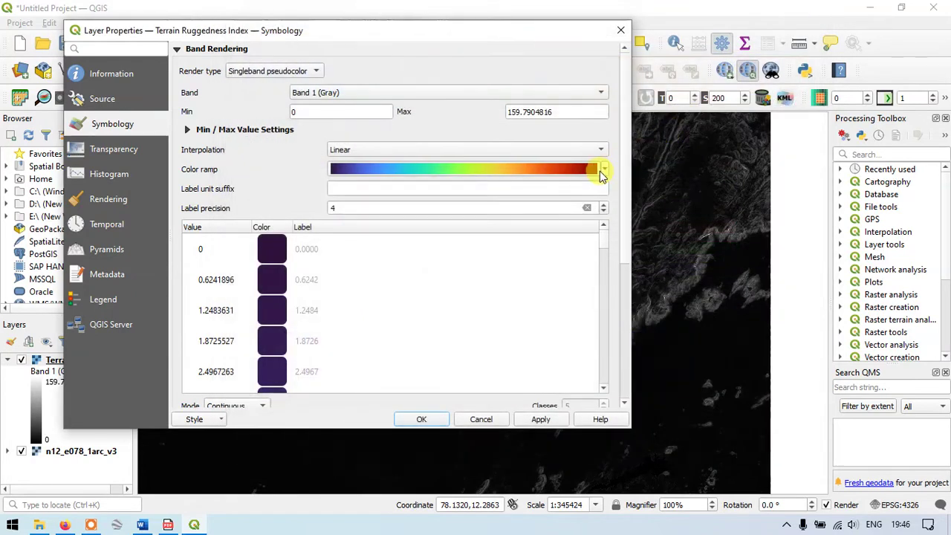
left_click(603, 169)
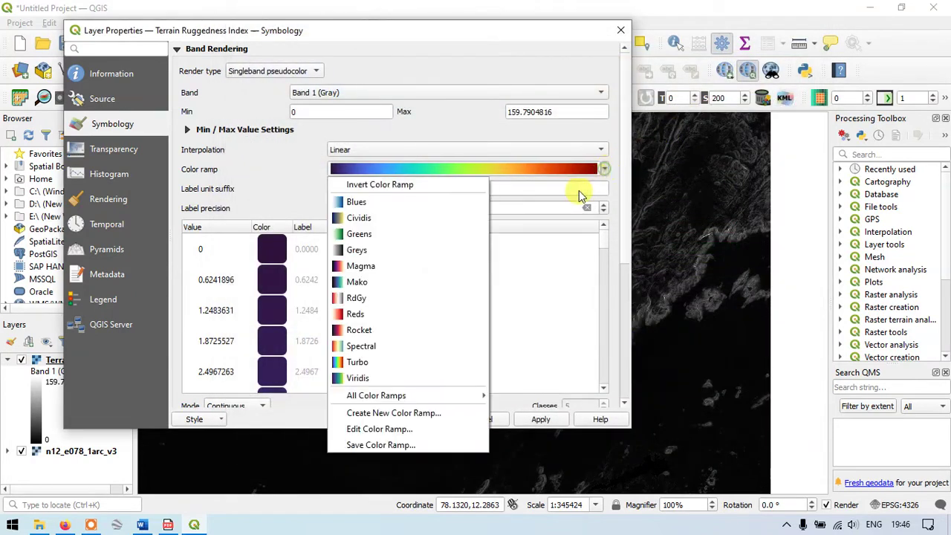
left_click(387, 363)
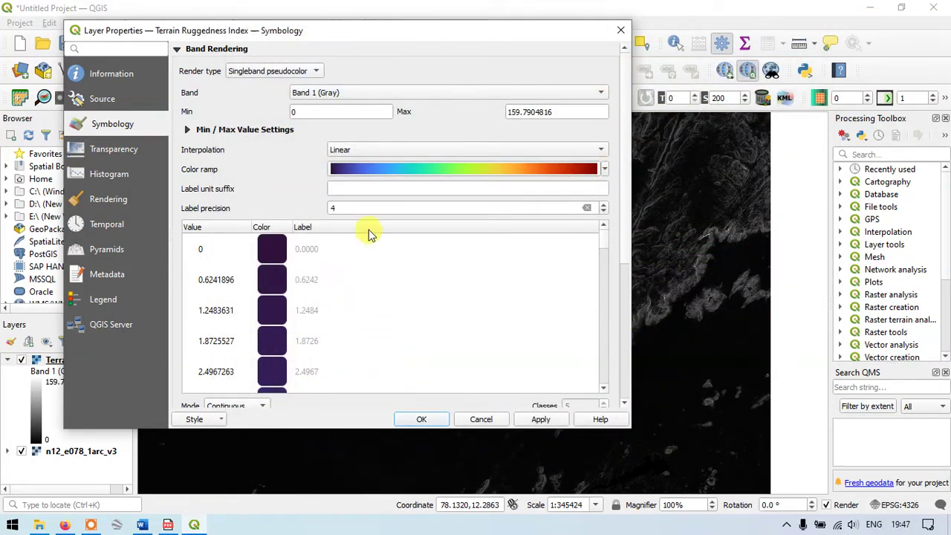
left_click(346, 150)
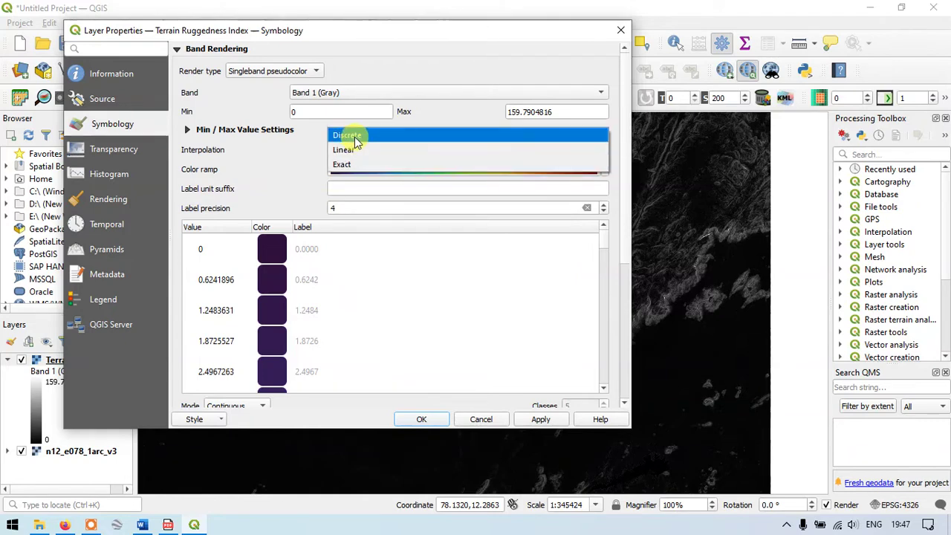
left_click(353, 135)
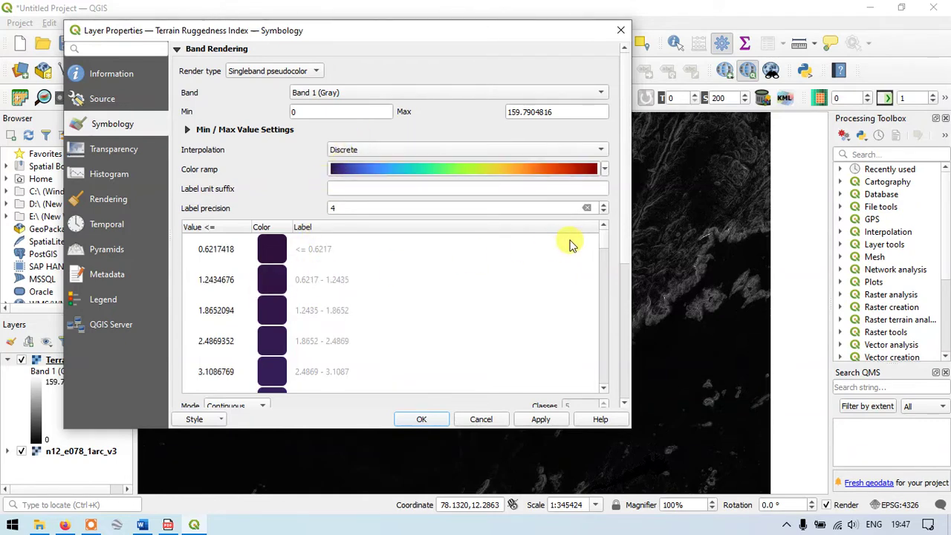
left_click_drag(628, 255, 627, 335)
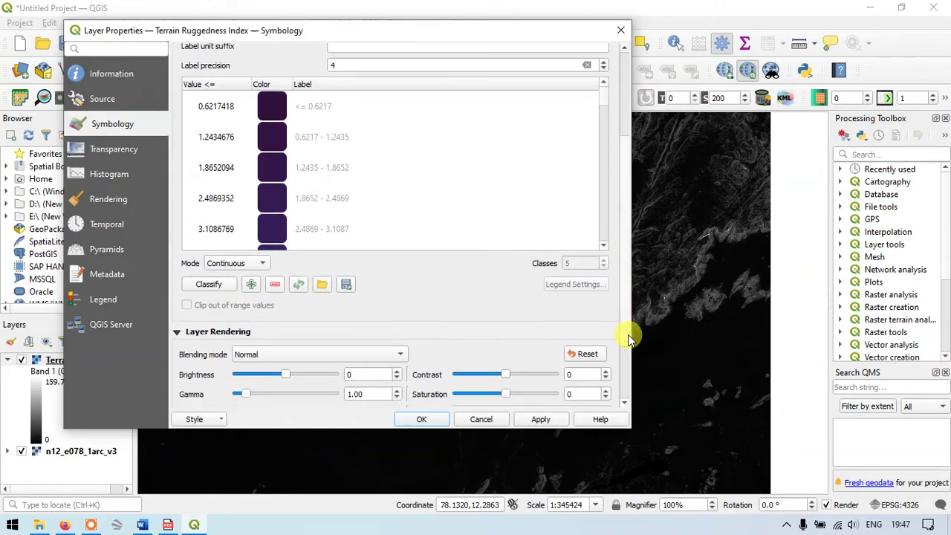
Step: Classify the ruggedness values into 6 Equal Interval classes
left_click(234, 267)
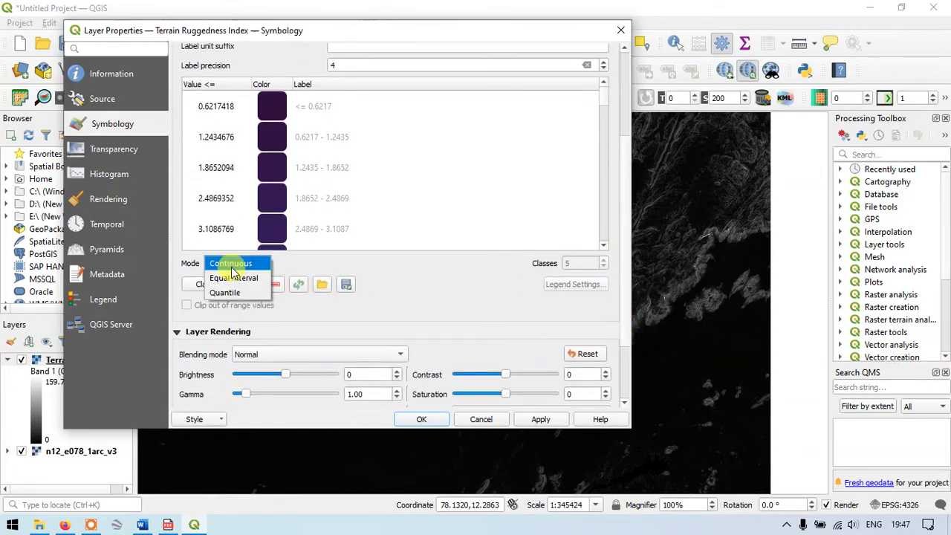
left_click(235, 278)
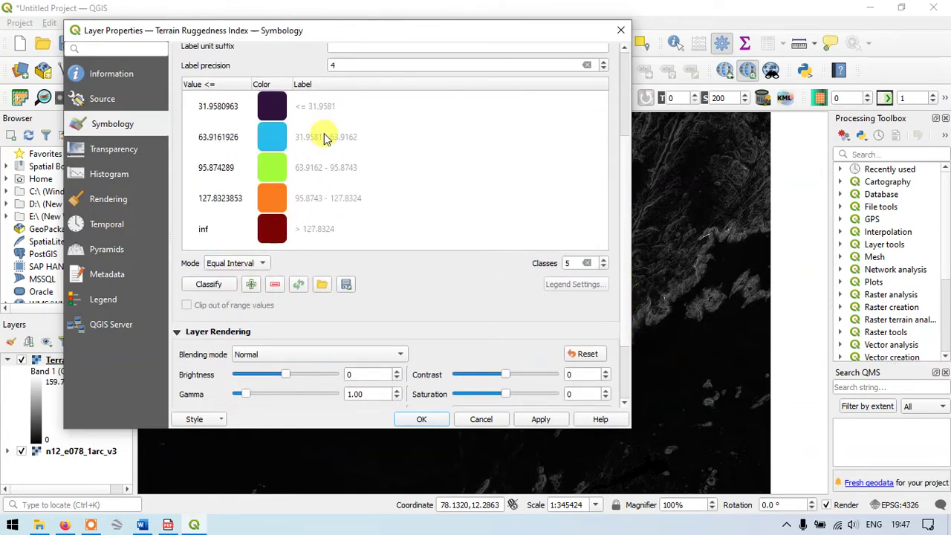
double_click(568, 263)
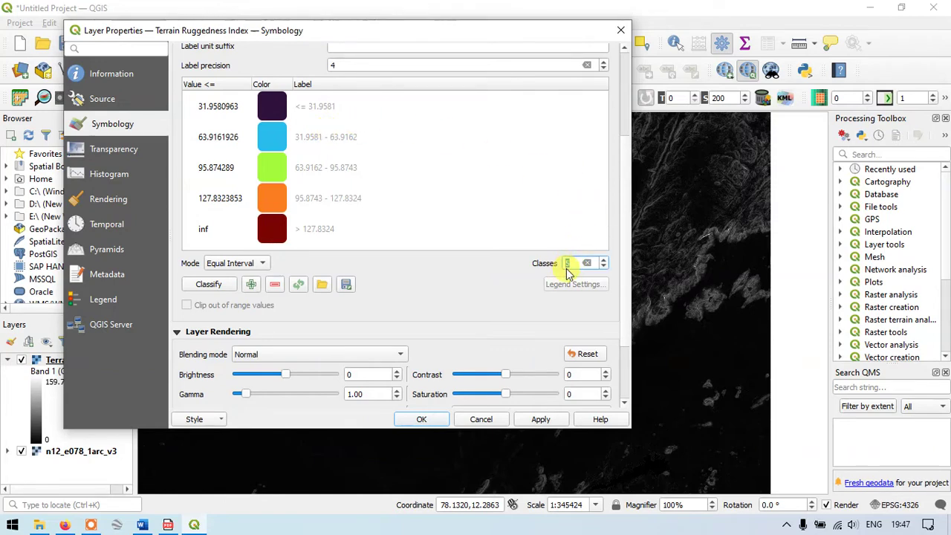
type("6")
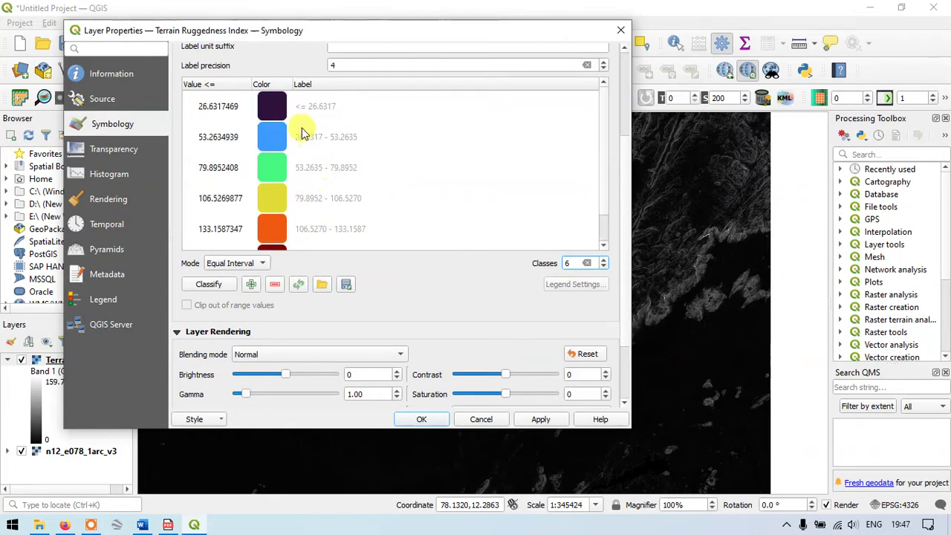
Step: Check the class ranges, from <= 26.6317 to > 133.1587, then apply and close properties
left_click(314, 108)
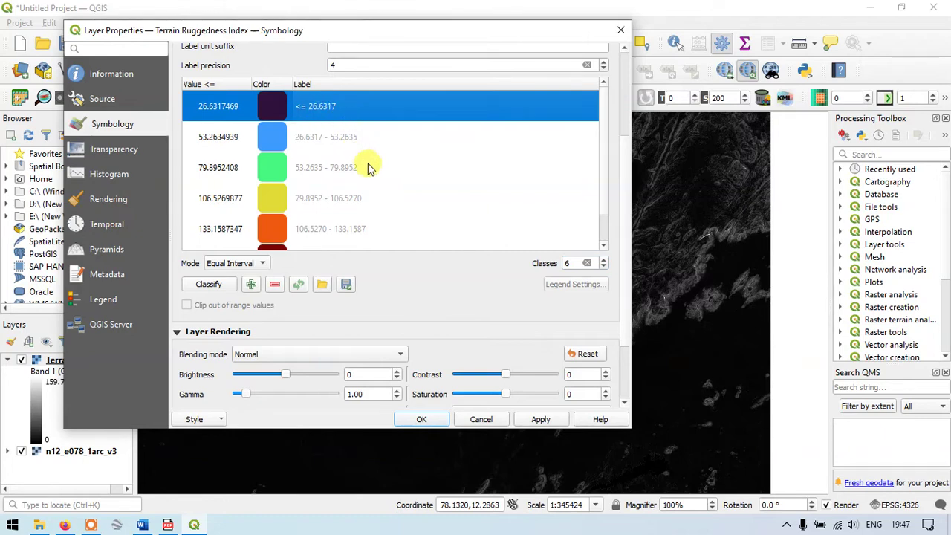
scroll(364, 167, "down", 2)
left_click(314, 190)
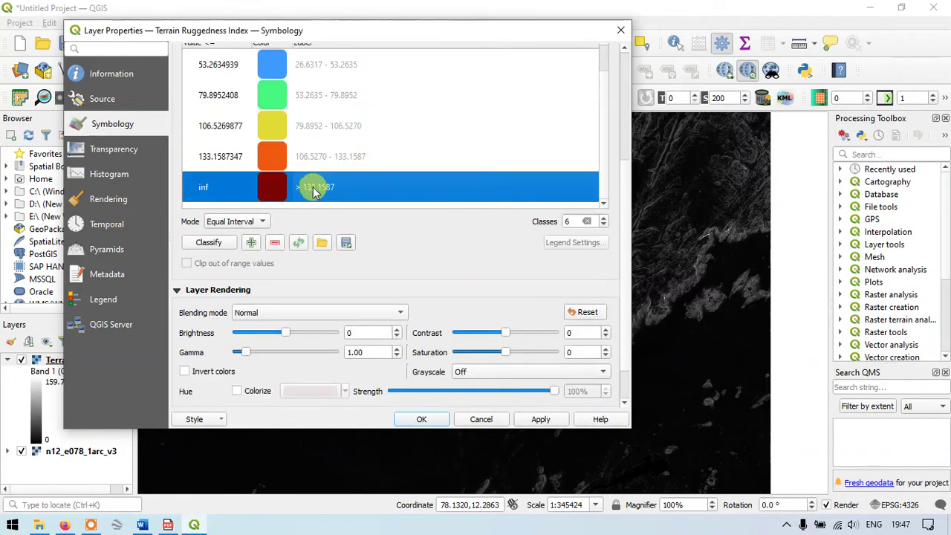
left_click(341, 193)
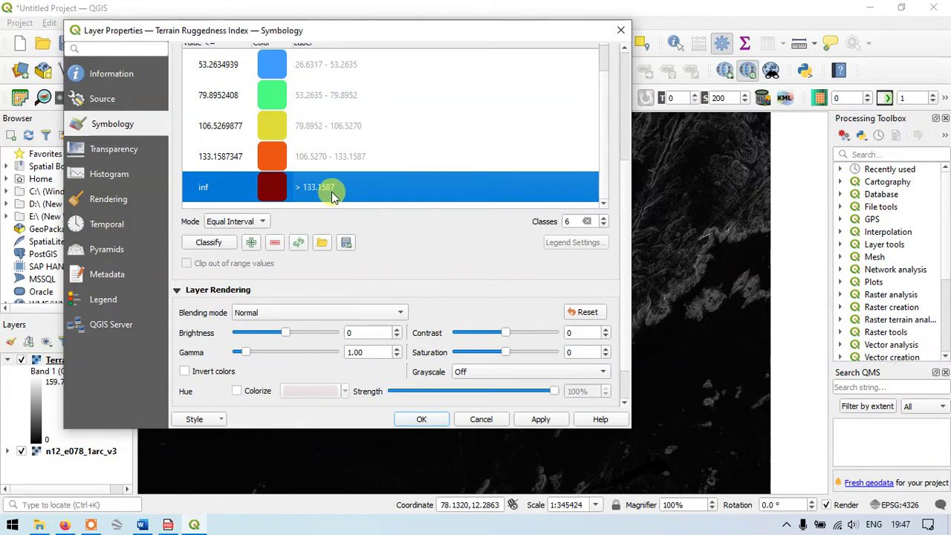
scroll(312, 183, "up", 2)
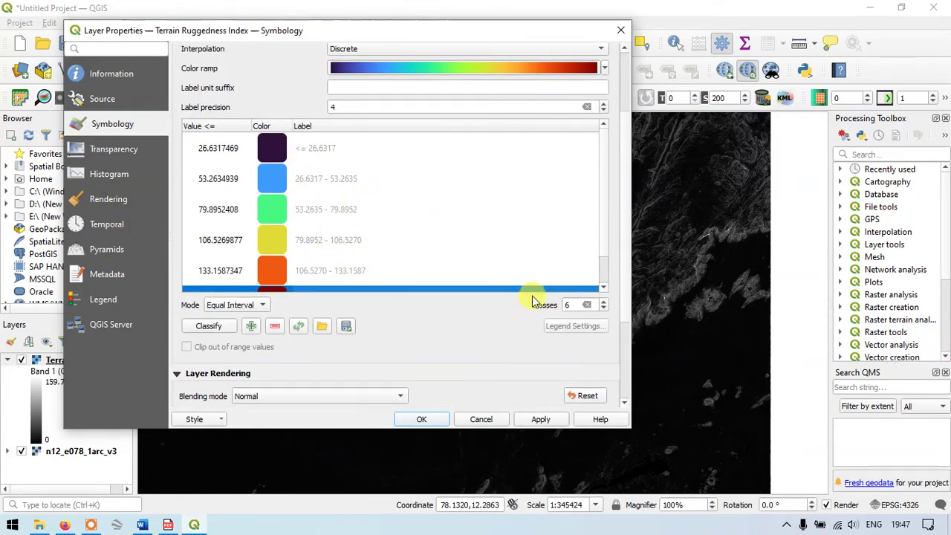
left_click(540, 419)
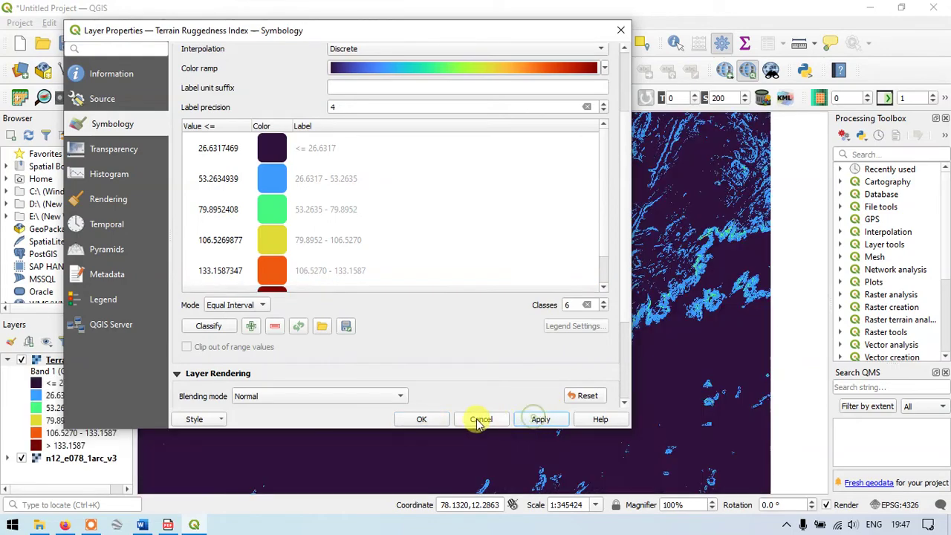
left_click(421, 419)
Step: Inspect the six-class map, comparing the lowest and highest legend classes
scroll(418, 294, "up", 2)
scroll(416, 292, "down", 2)
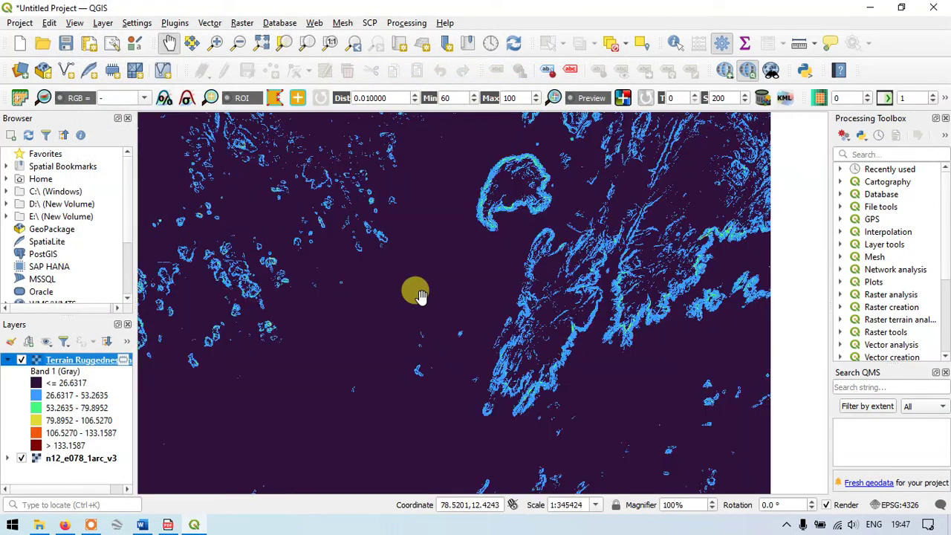
scroll(489, 288, "down", 1)
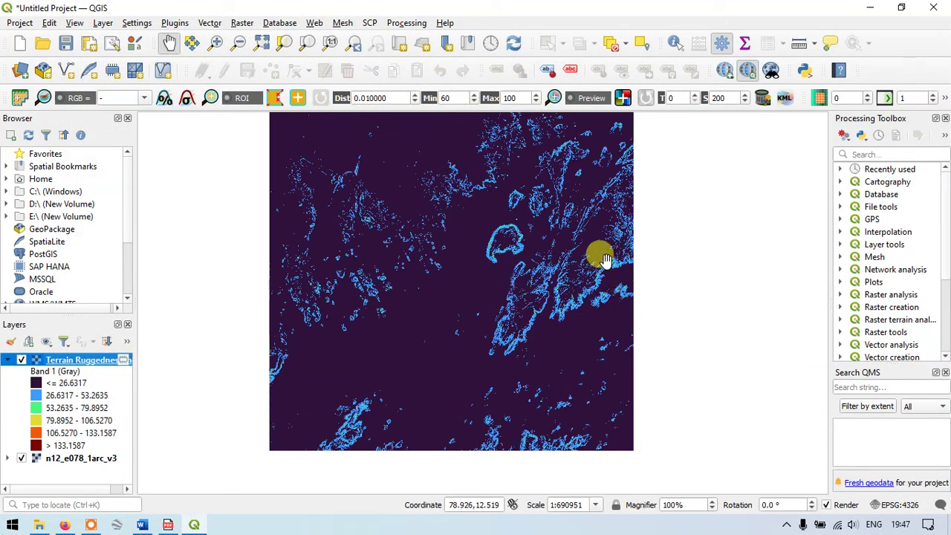
scroll(599, 254, "up", 2)
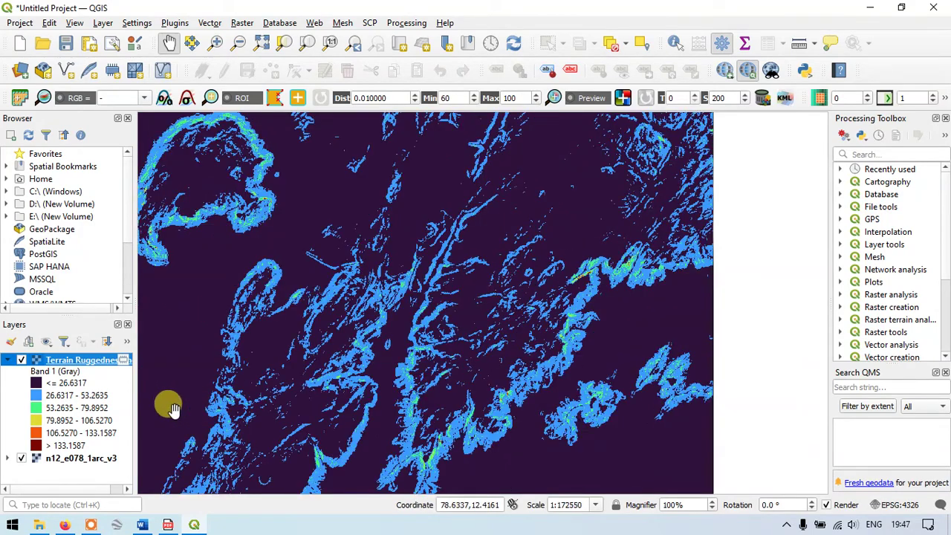
left_click(72, 385)
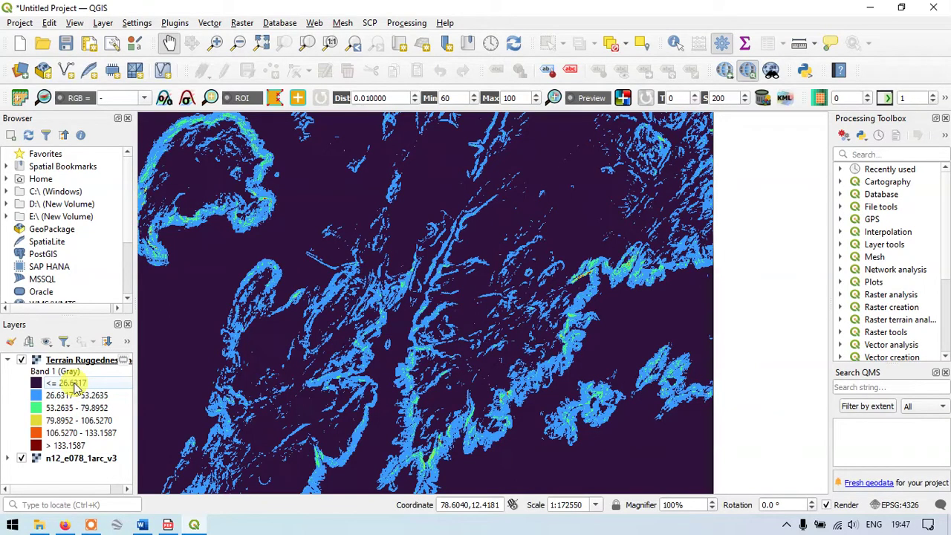
left_click(73, 446)
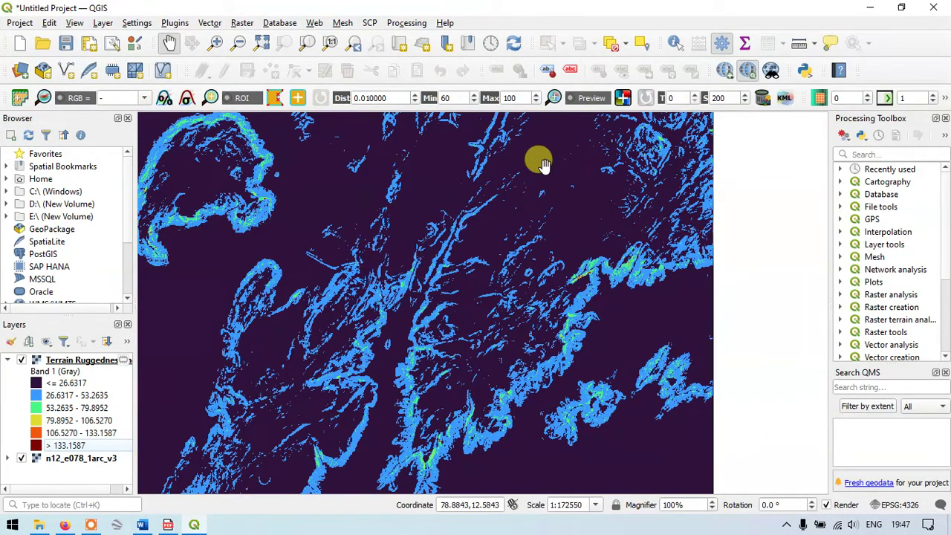
scroll(540, 164, "down", 1)
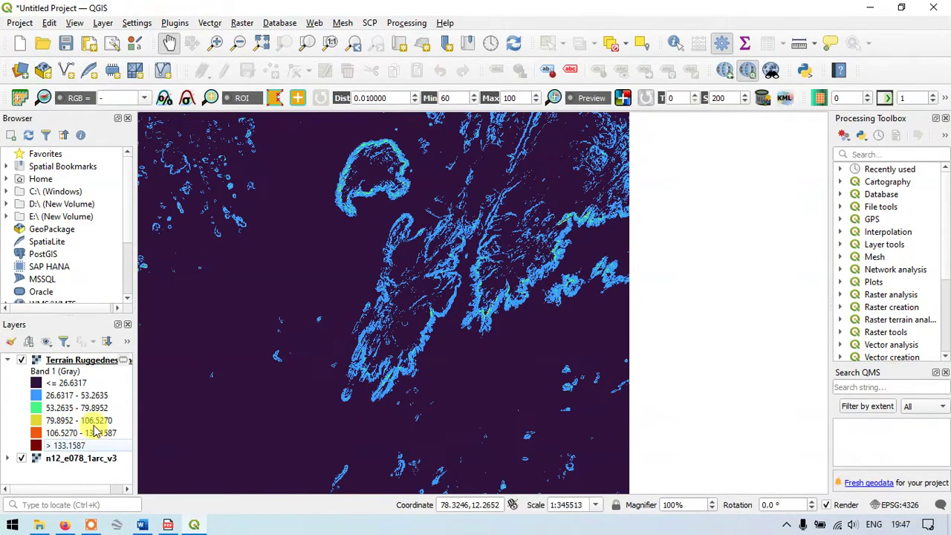
left_click(64, 525)
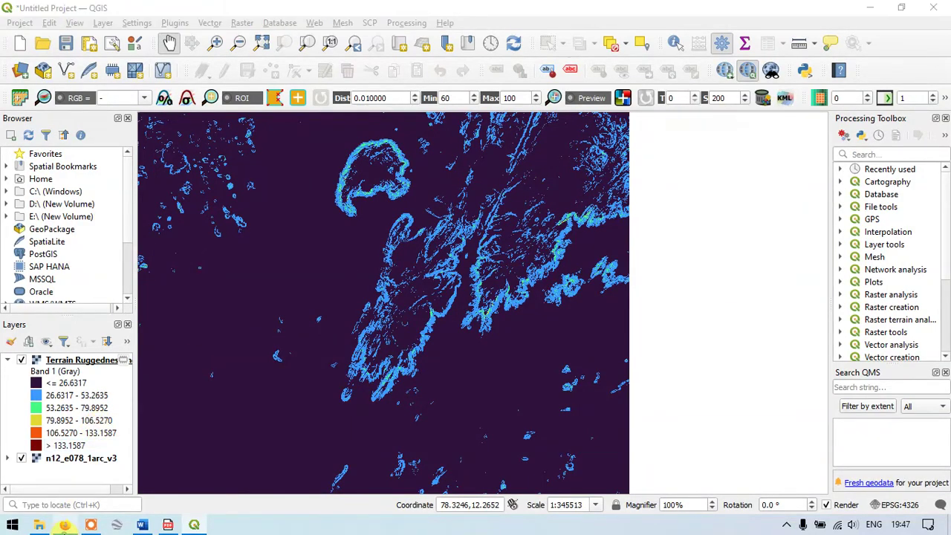
Step: Read the published TRI ranges: 0-80m level through 959-4367m extremely rugged
scroll(313, 283, "down", 2)
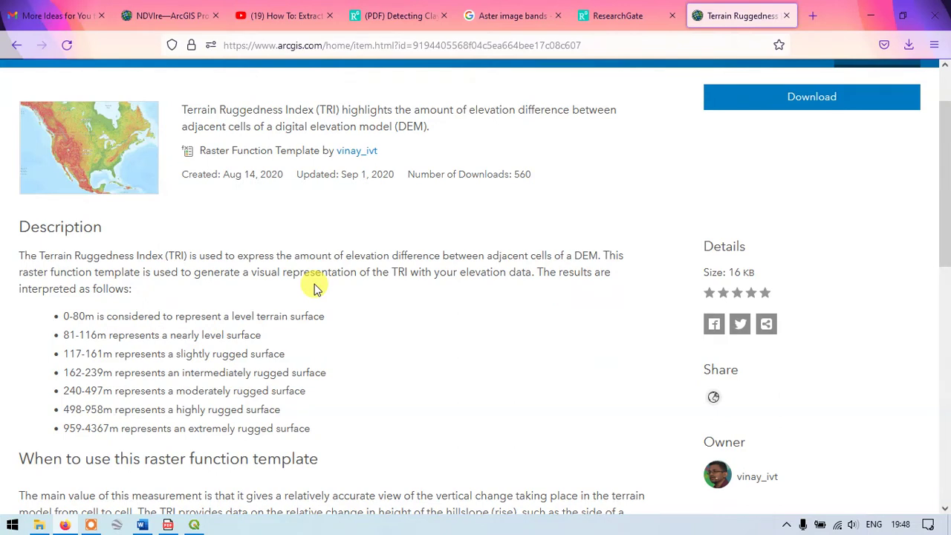
scroll(127, 345, "down", 1)
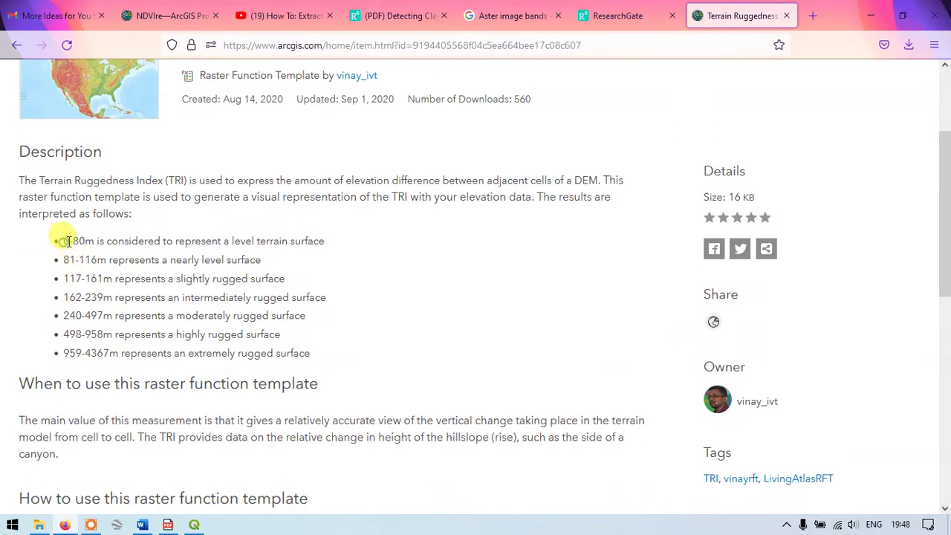
left_click_drag(62, 240, 94, 241)
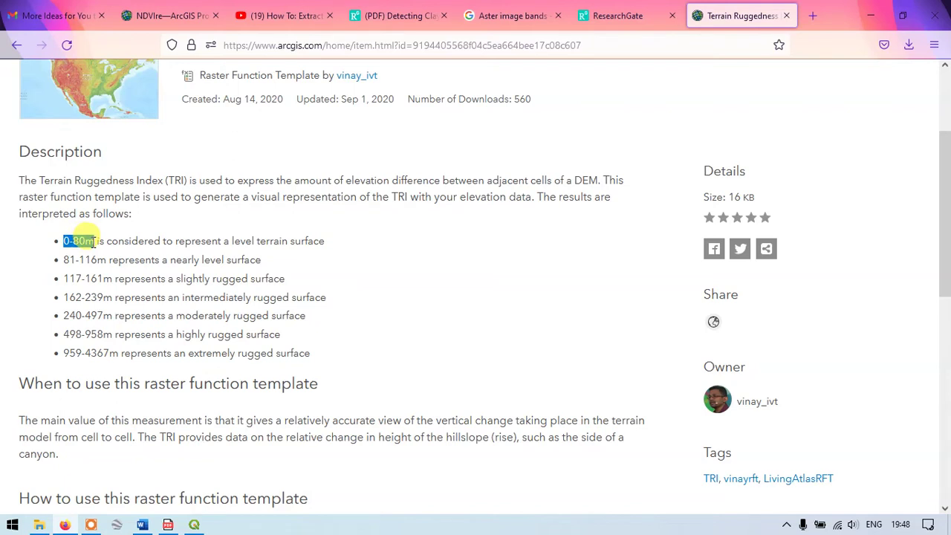
left_click(65, 364)
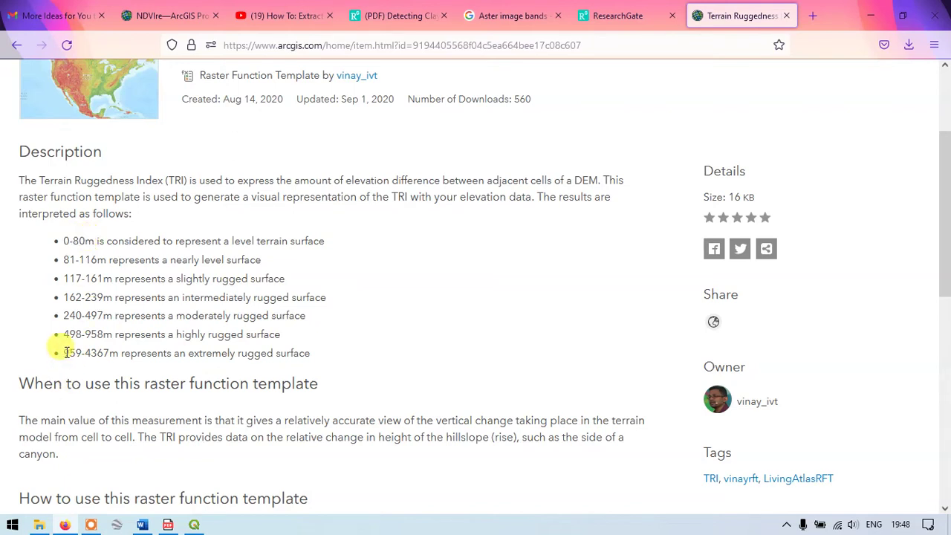
left_click_drag(64, 353, 93, 357)
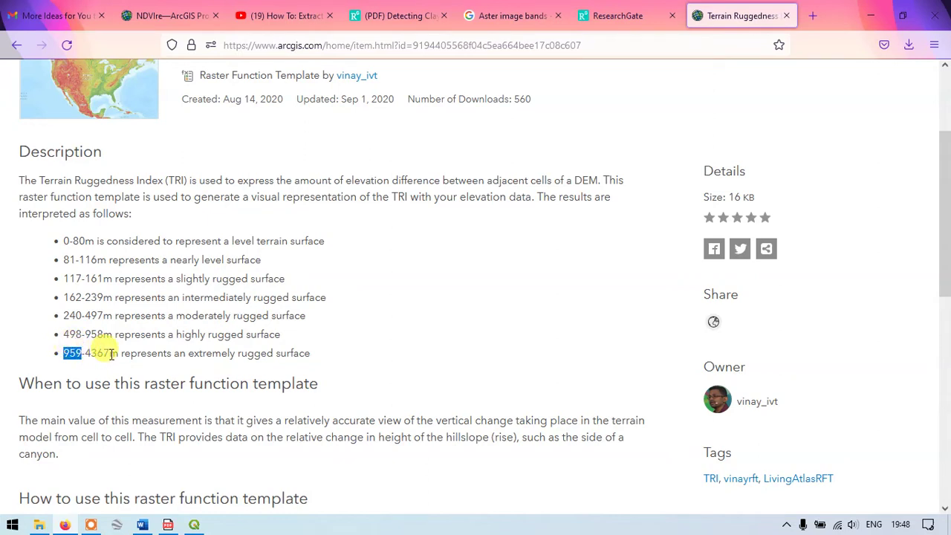
left_click(64, 304)
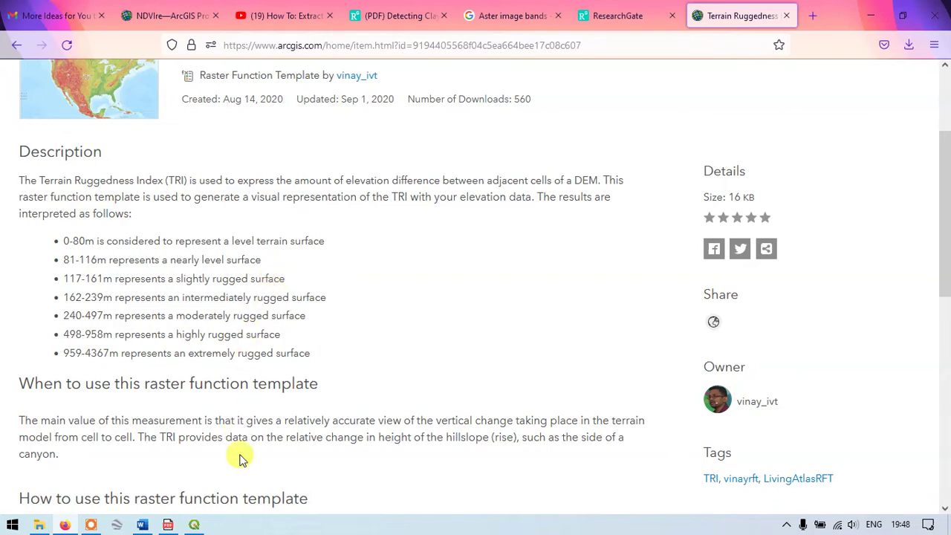
left_click(194, 524)
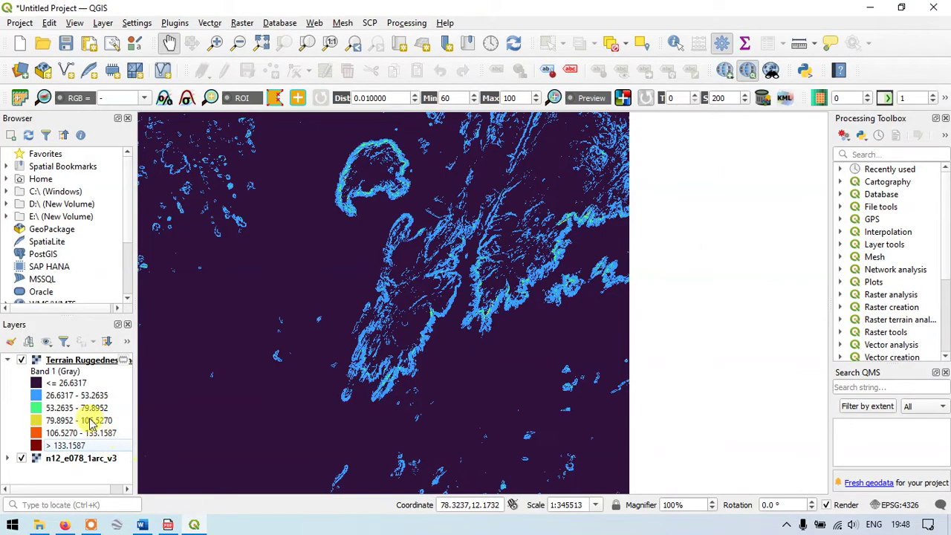
Step: Compare the <= 26.6317 legend class against the page's 'level terrain surface' range
left_click(72, 385)
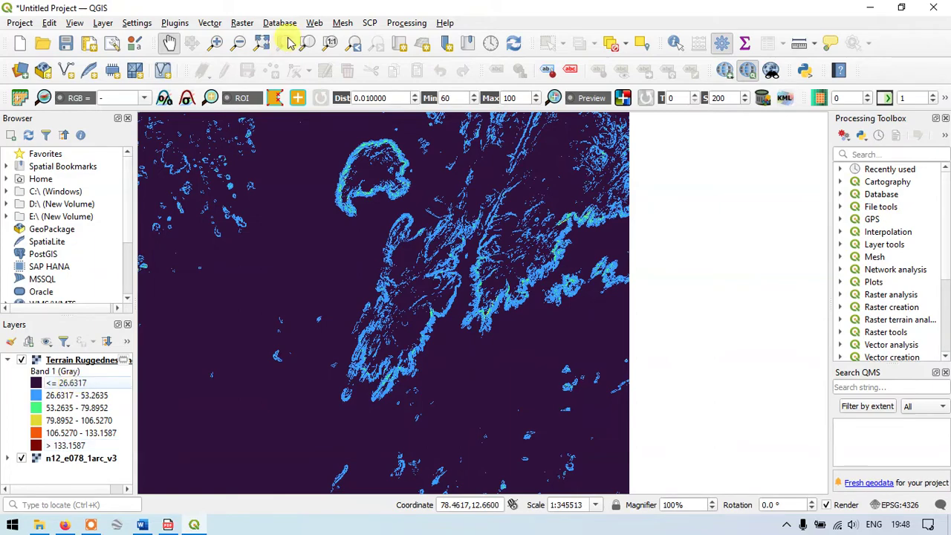
left_click_drag(325, 8, 361, 373)
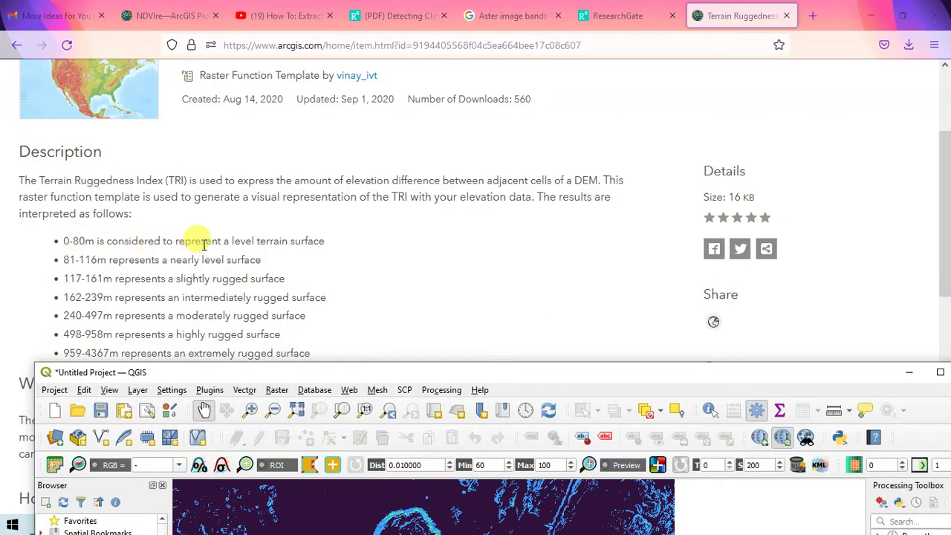
left_click_drag(233, 241, 334, 245)
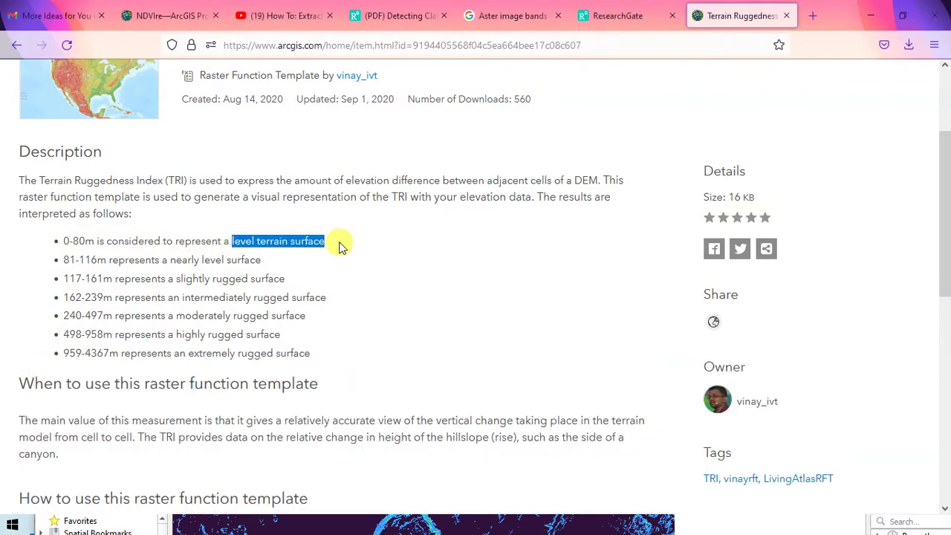
left_click(324, 249)
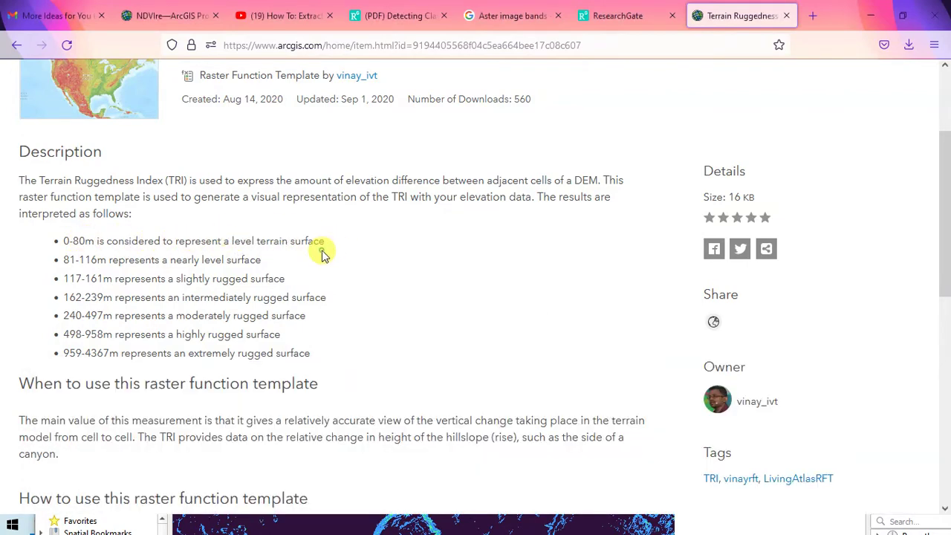
left_click(237, 524)
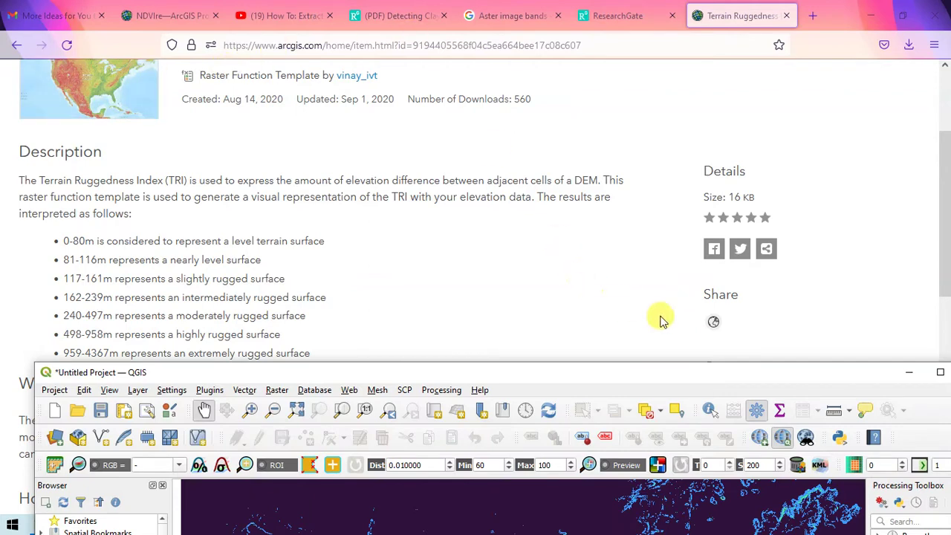
left_click(940, 374)
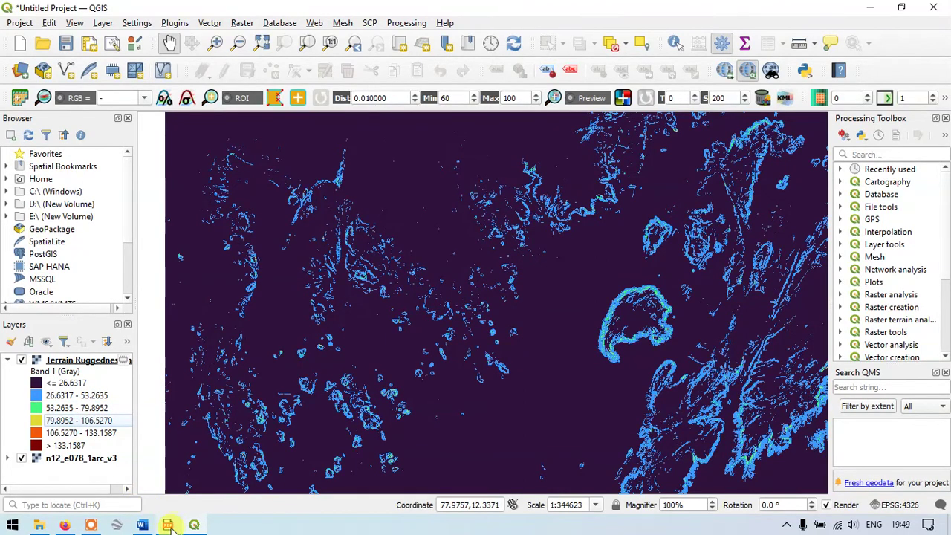
left_click(91, 525)
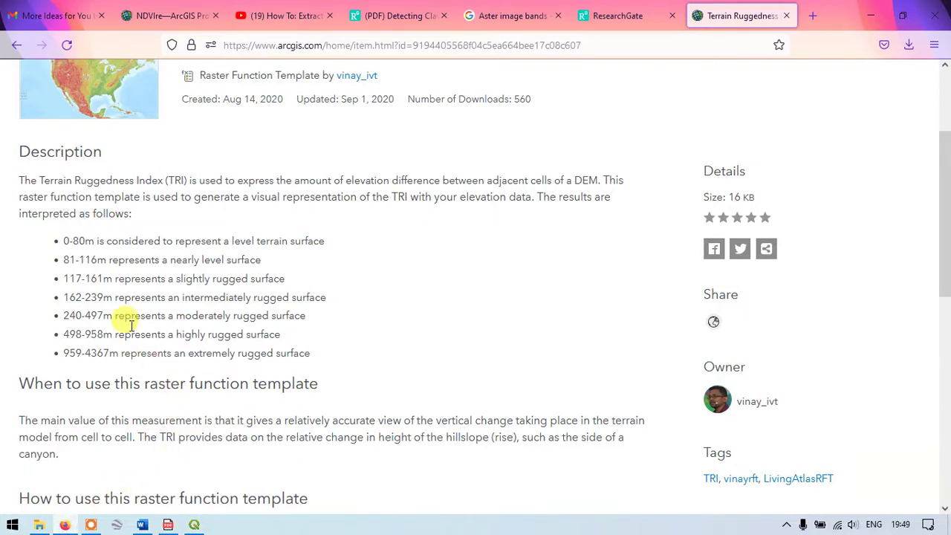
Step: Review the 0-80m, 81-116m and 117-161m TRI ranges, then return to the QGIS map
left_click_drag(63, 278, 102, 276)
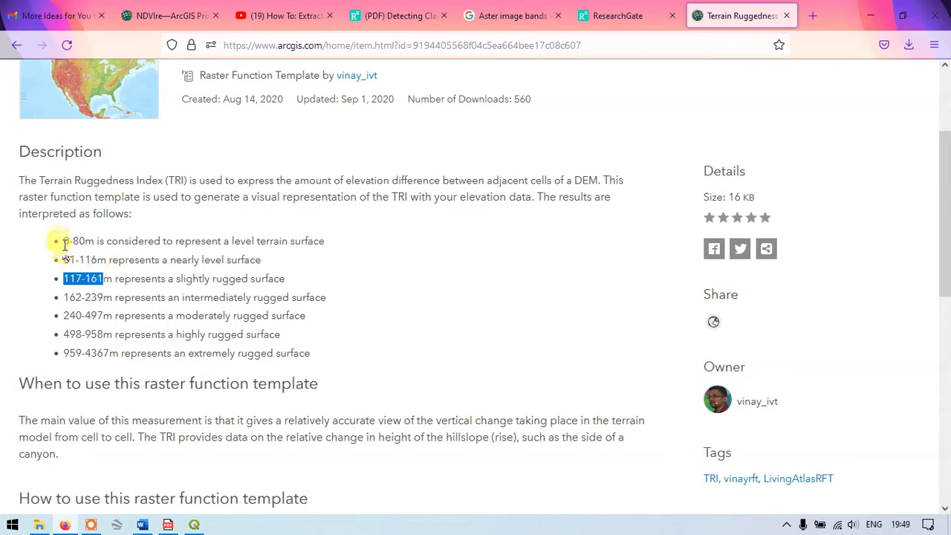
left_click_drag(62, 239, 304, 278)
left_click(97, 238)
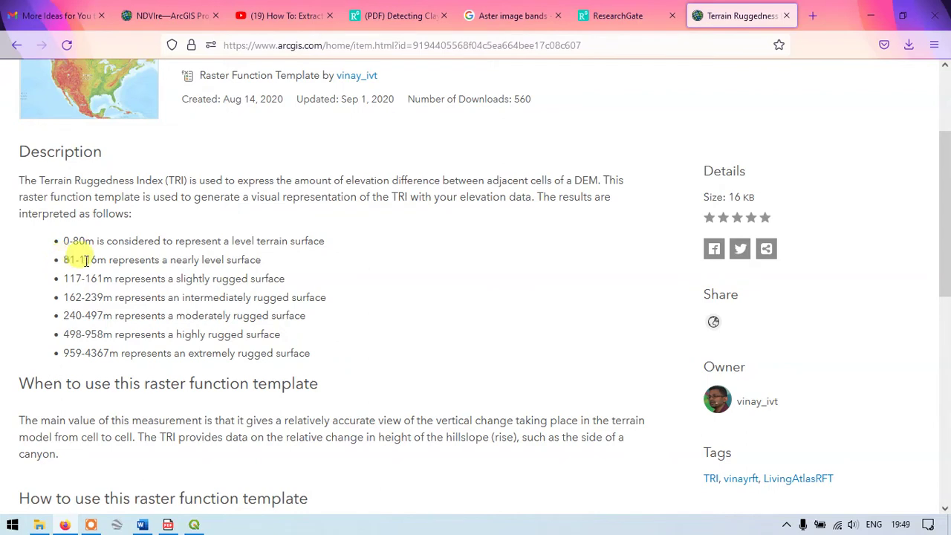
left_click_drag(67, 260, 119, 260)
left_click(145, 257)
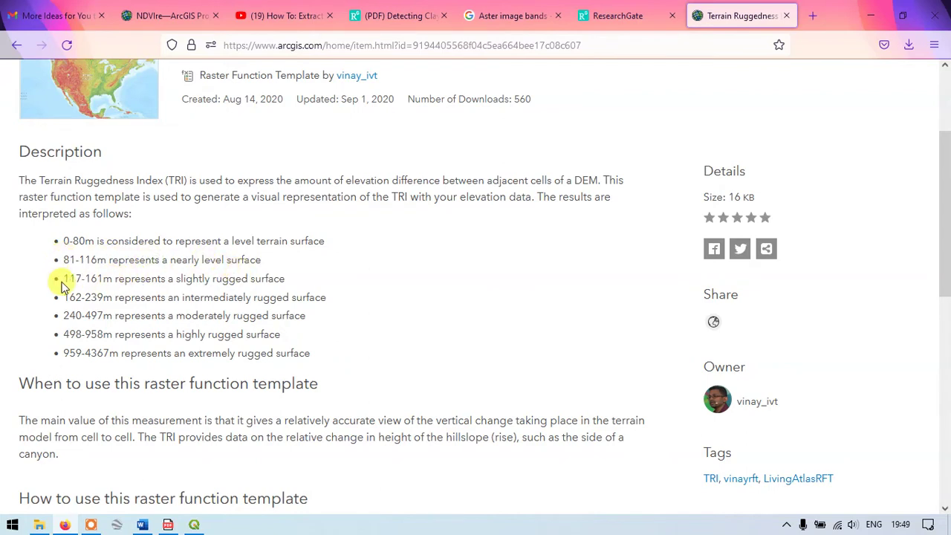
left_click_drag(68, 279, 112, 278)
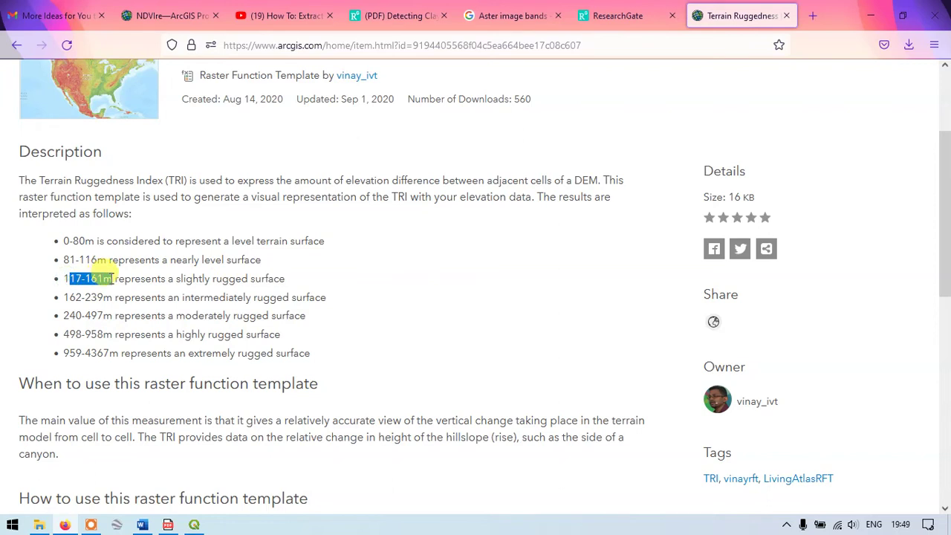
left_click(110, 279)
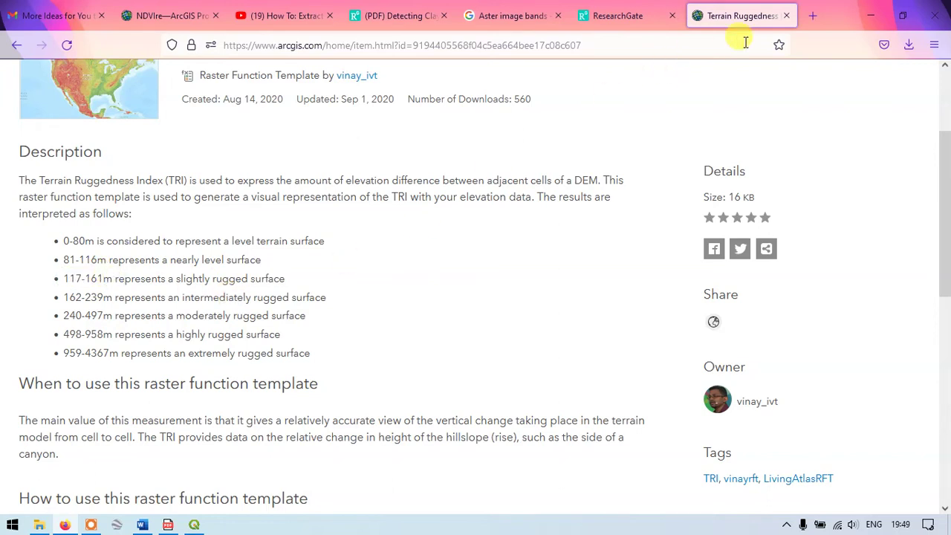
left_click(870, 15)
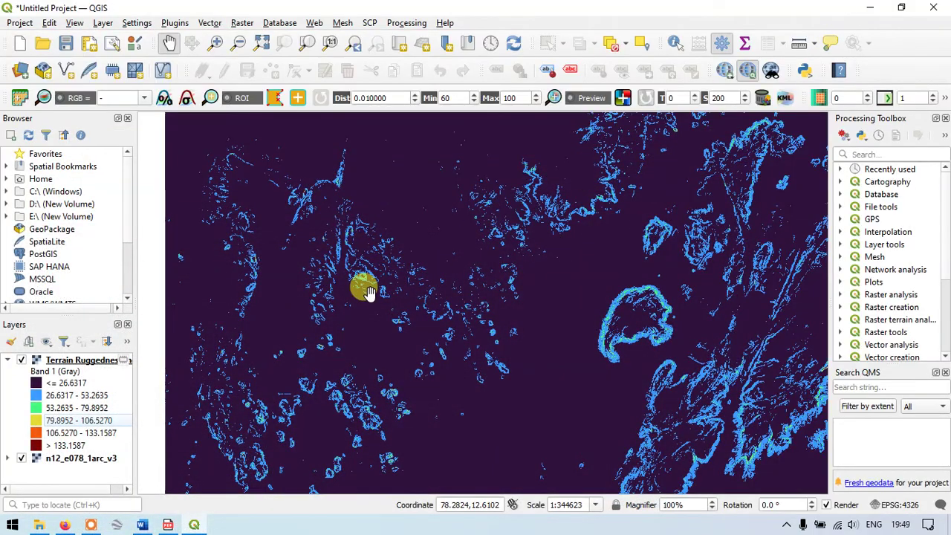
Step: Zoom and pan the TRI map up-left so the oval ridge sits higher in view
scroll(479, 279, "down", 2)
scroll(484, 283, "up", 1)
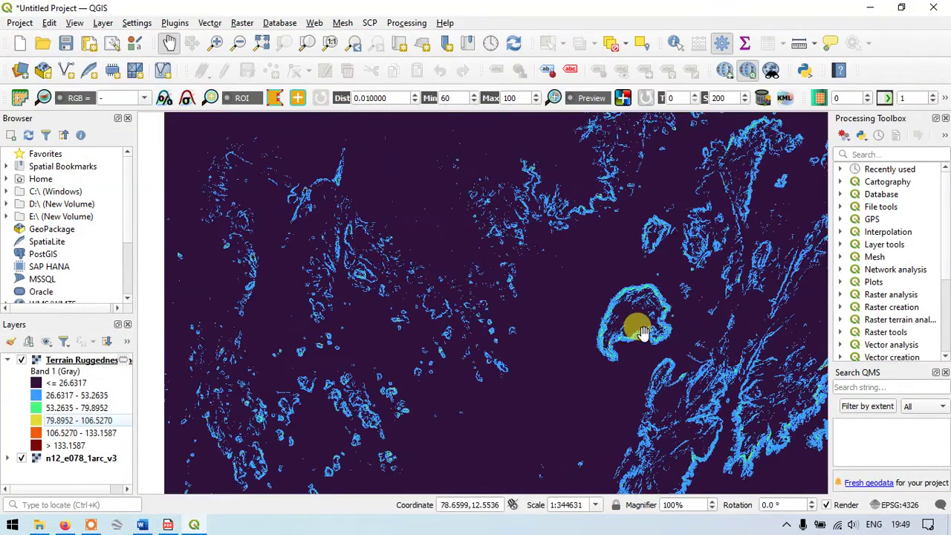
left_click_drag(630, 325, 563, 273)
left_click_drag(606, 381, 581, 310)
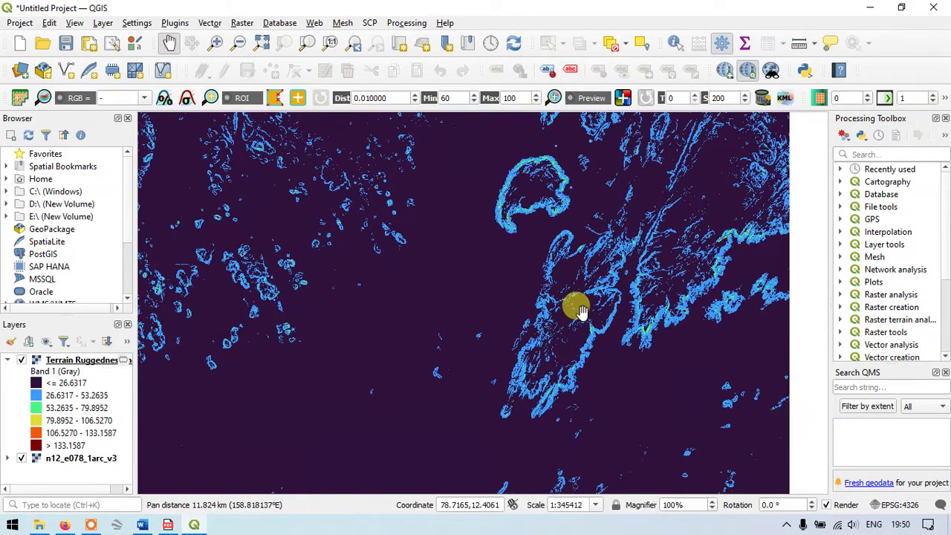
Step: Check the TRI ranges page's web address in Firefox, then return to the QGIS map
left_click(66, 524)
left_click(480, 48)
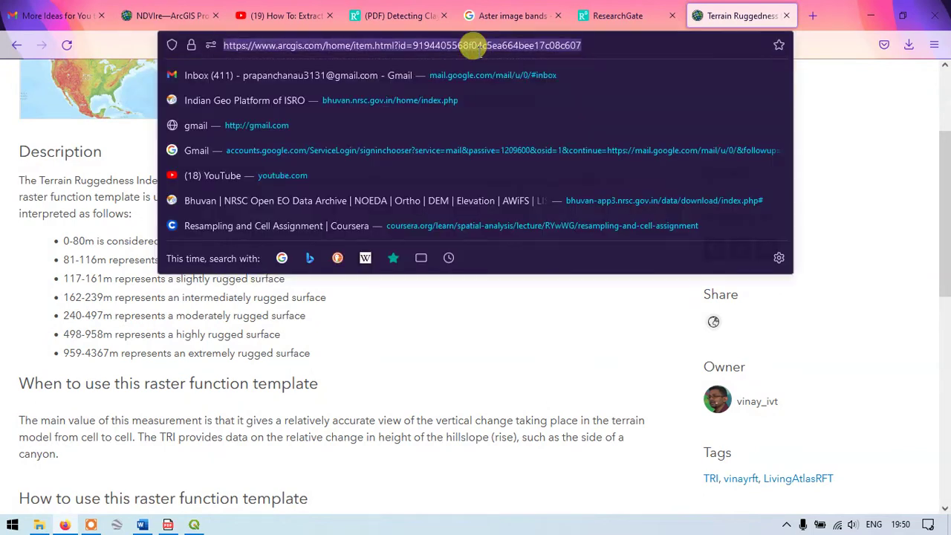
left_click(512, 334)
left_click(194, 524)
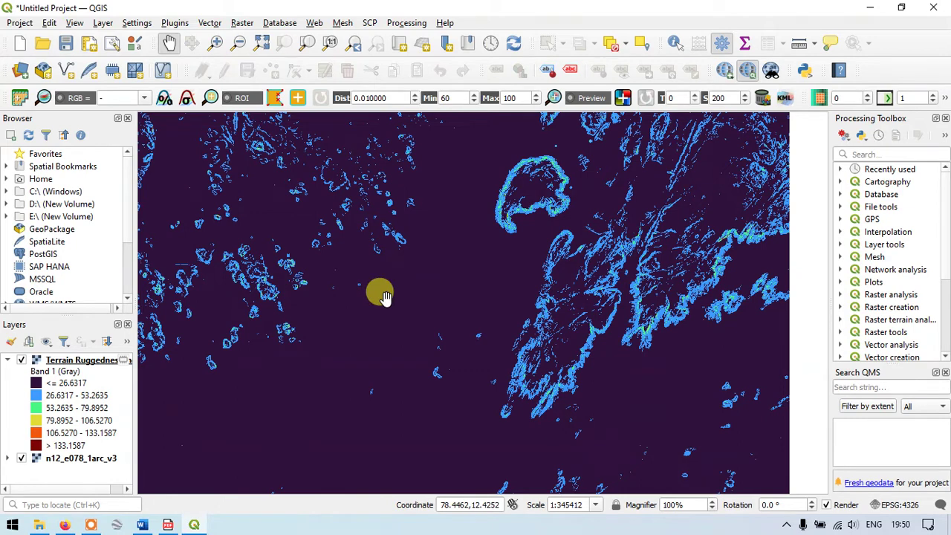